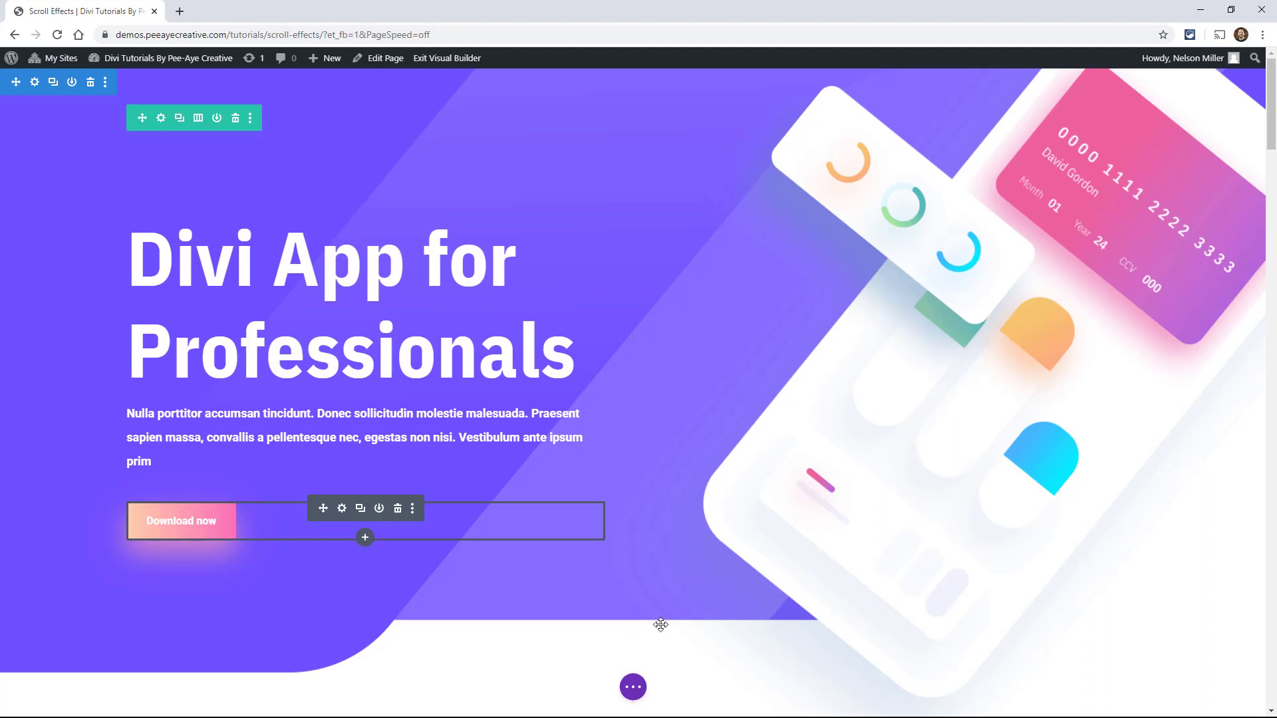
- Open the Layers view with Ctrl+L and drag the panel lower over the page
click(633, 687)
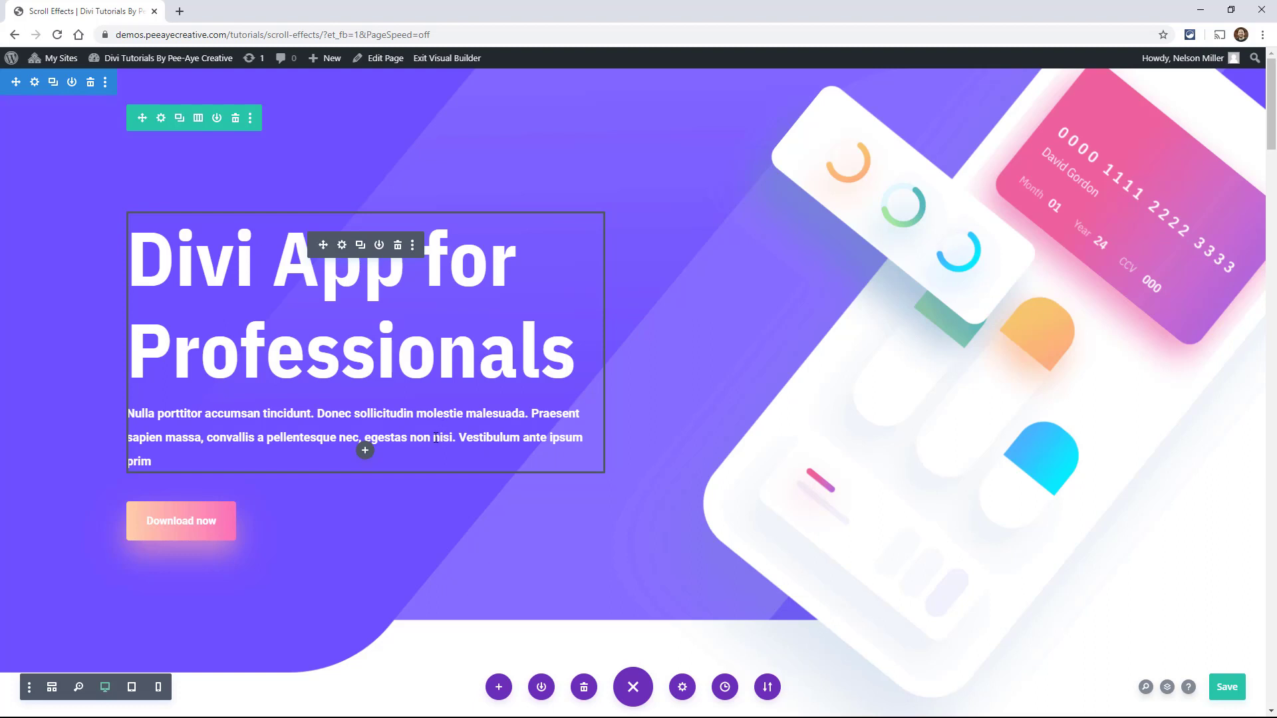
key(ctrl+l)
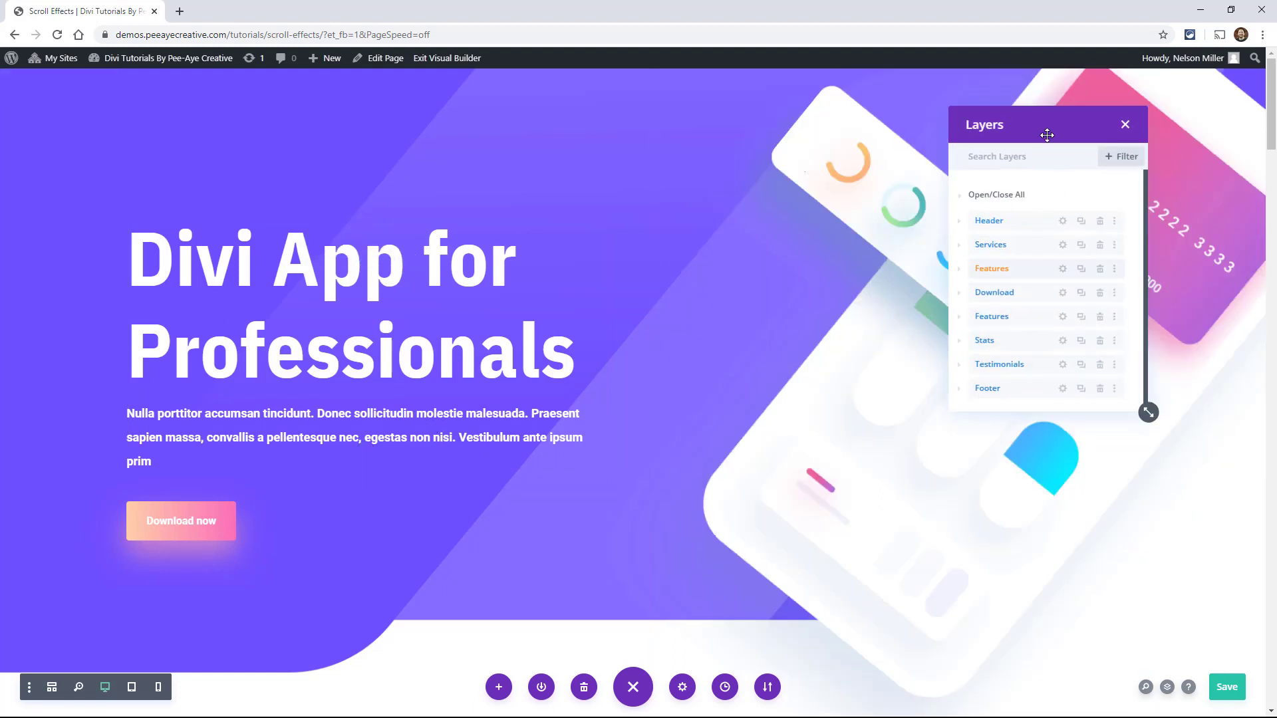
drag(1046, 124, 1046, 170)
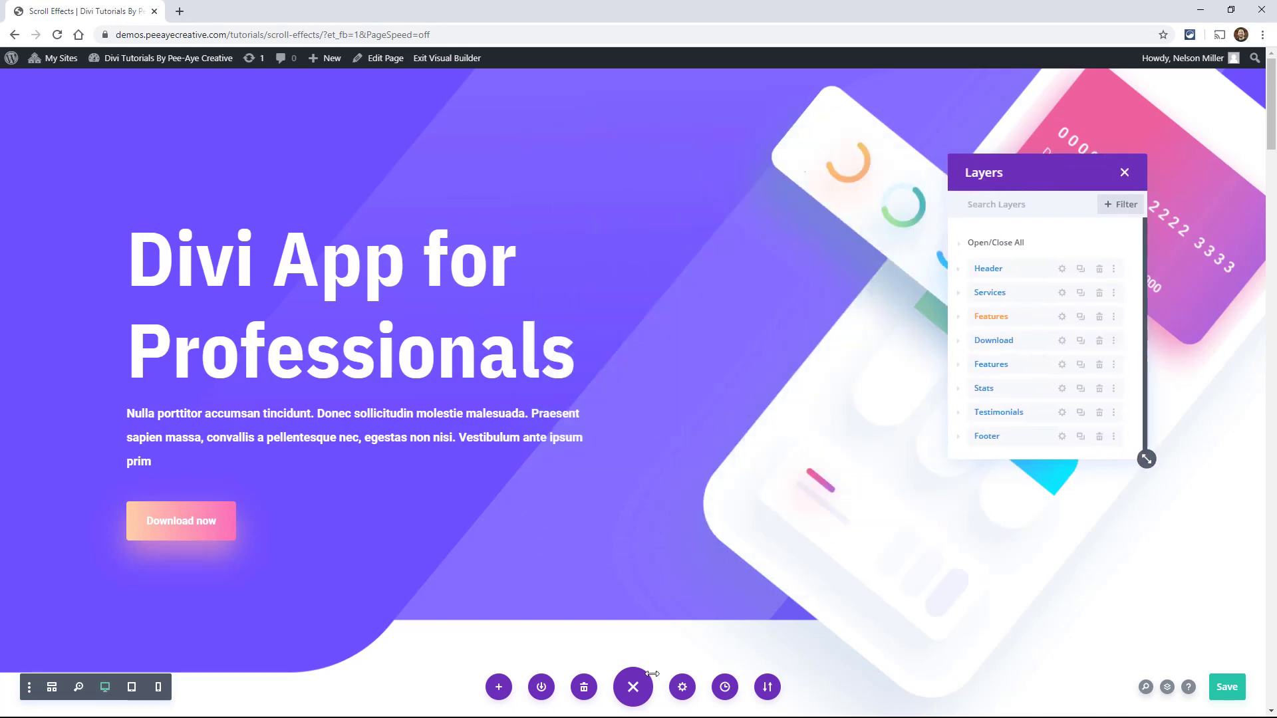
click(683, 686)
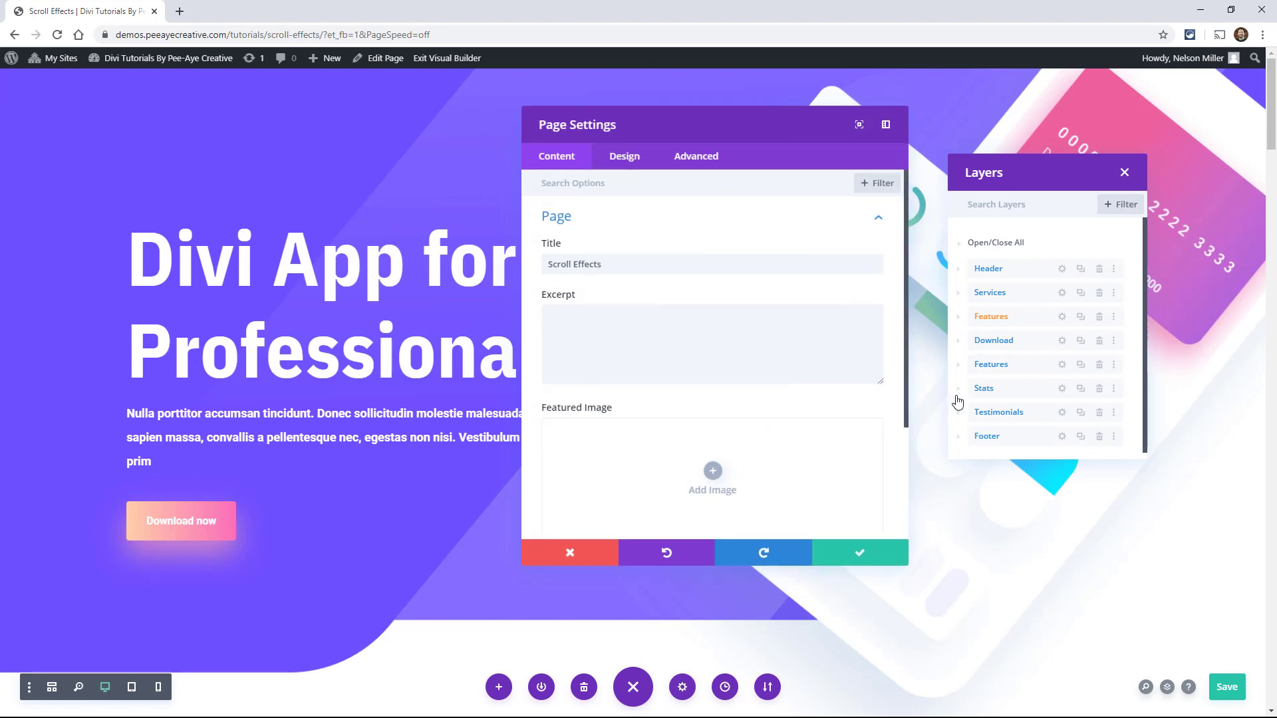
click(559, 553)
click(1145, 687)
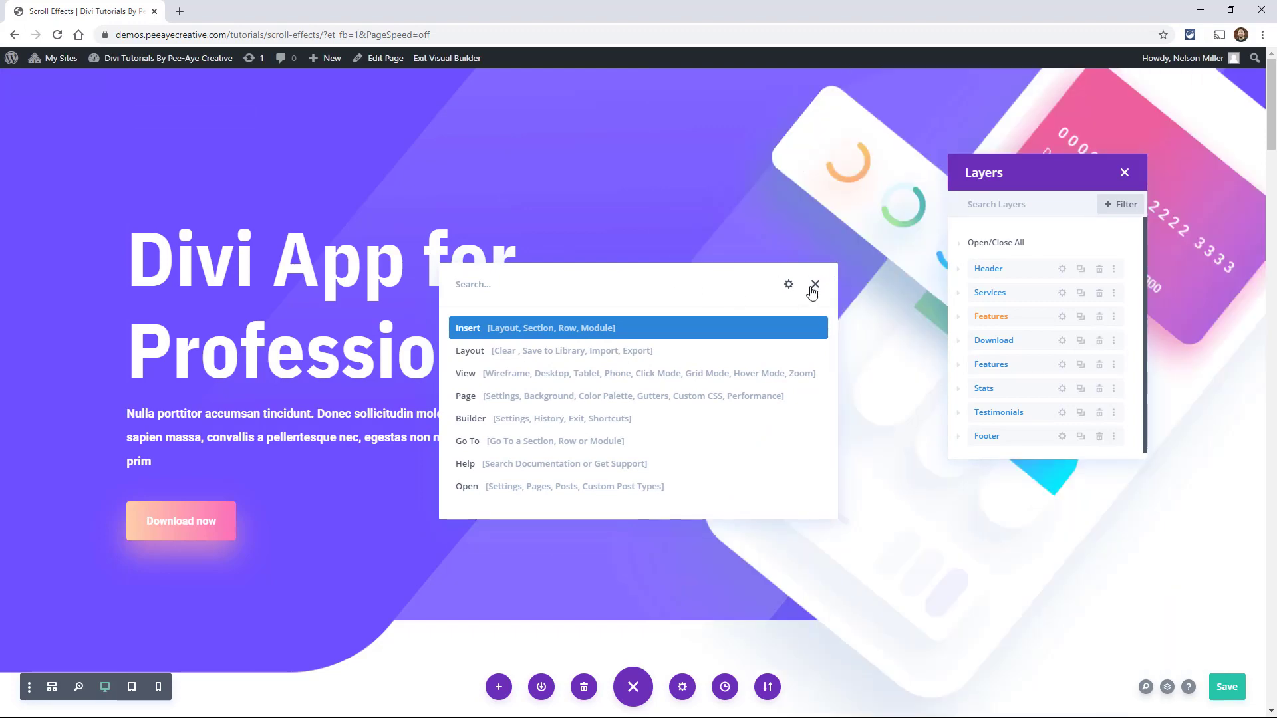
click(815, 284)
click(1189, 687)
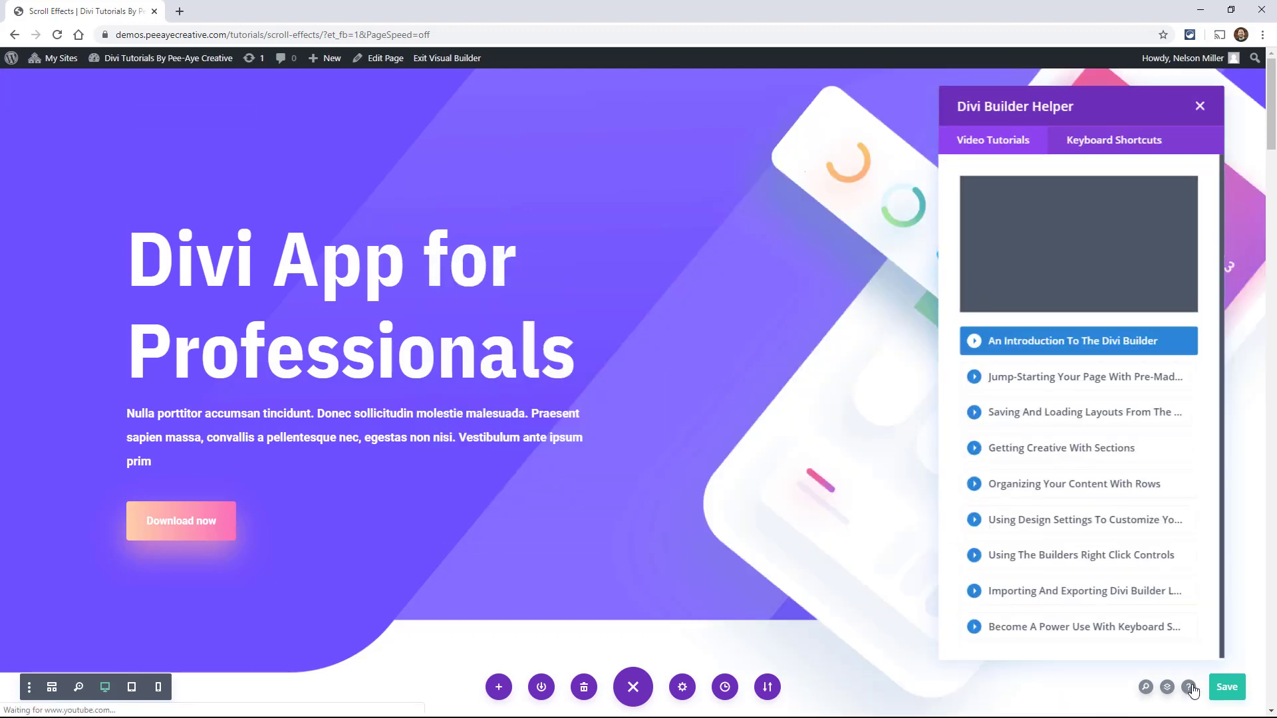
drag(1062, 95, 646, 91)
click(688, 140)
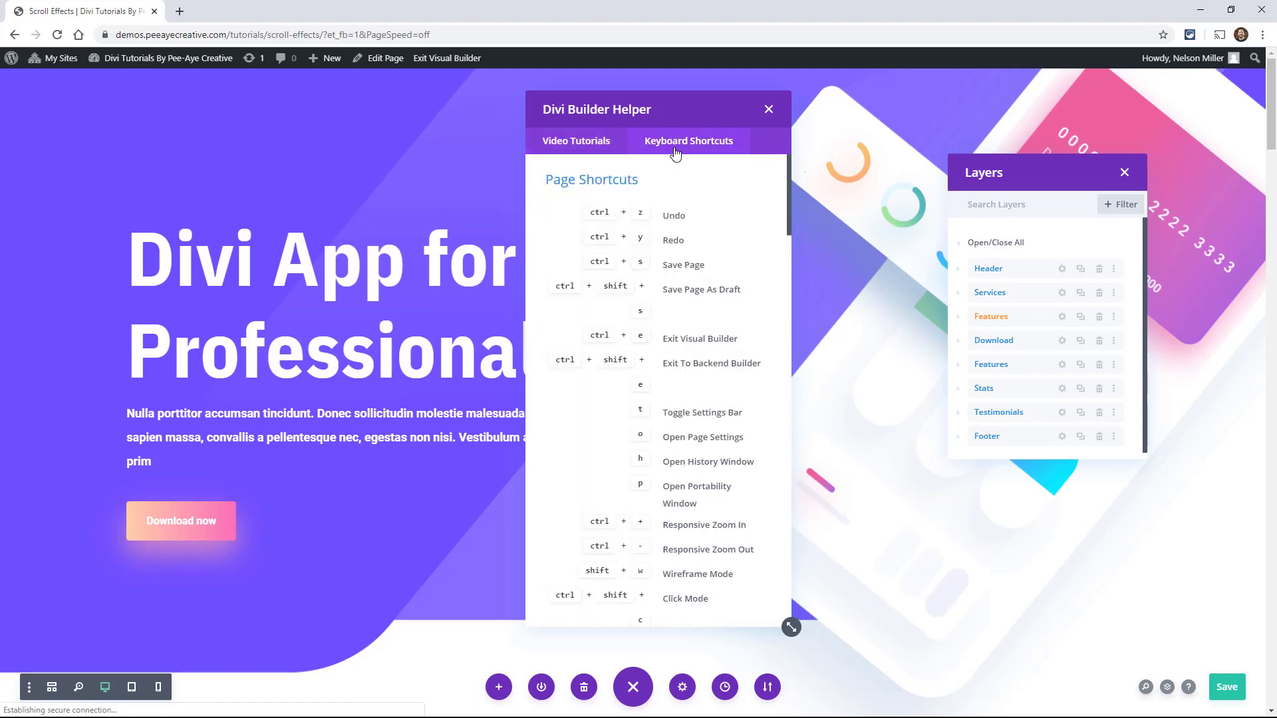
click(568, 141)
click(769, 109)
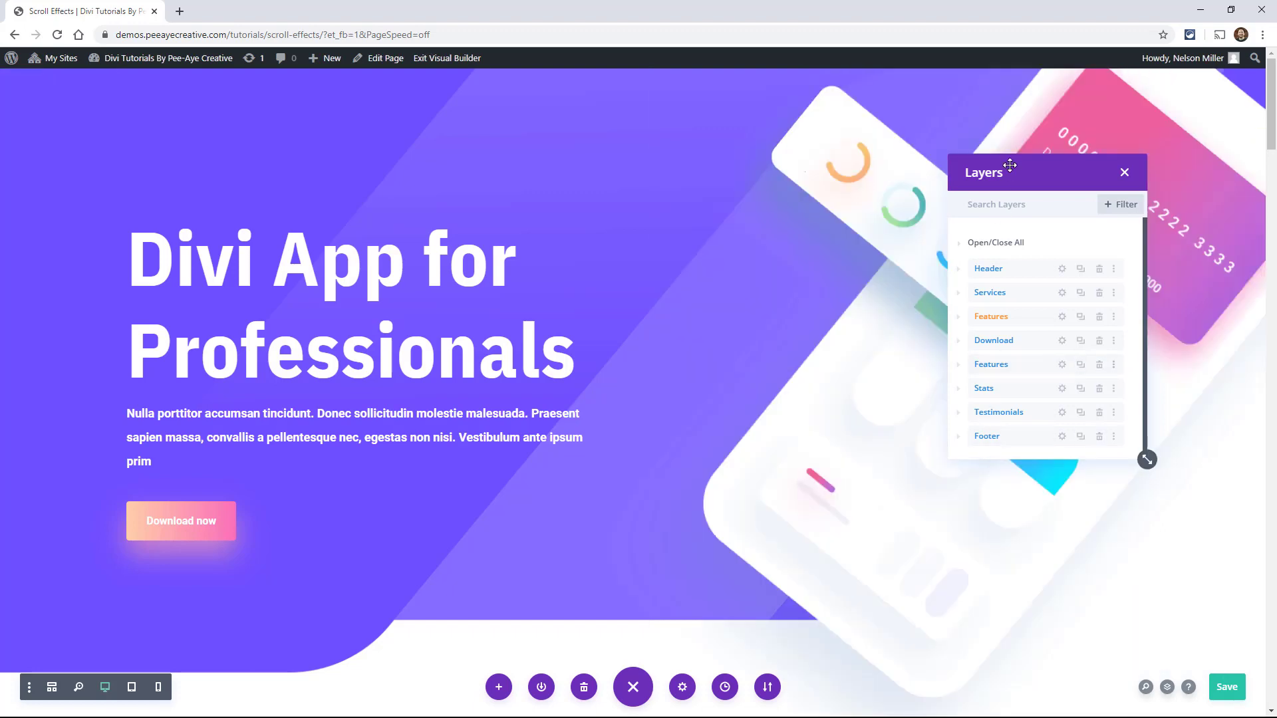
drag(1010, 166, 589, 147)
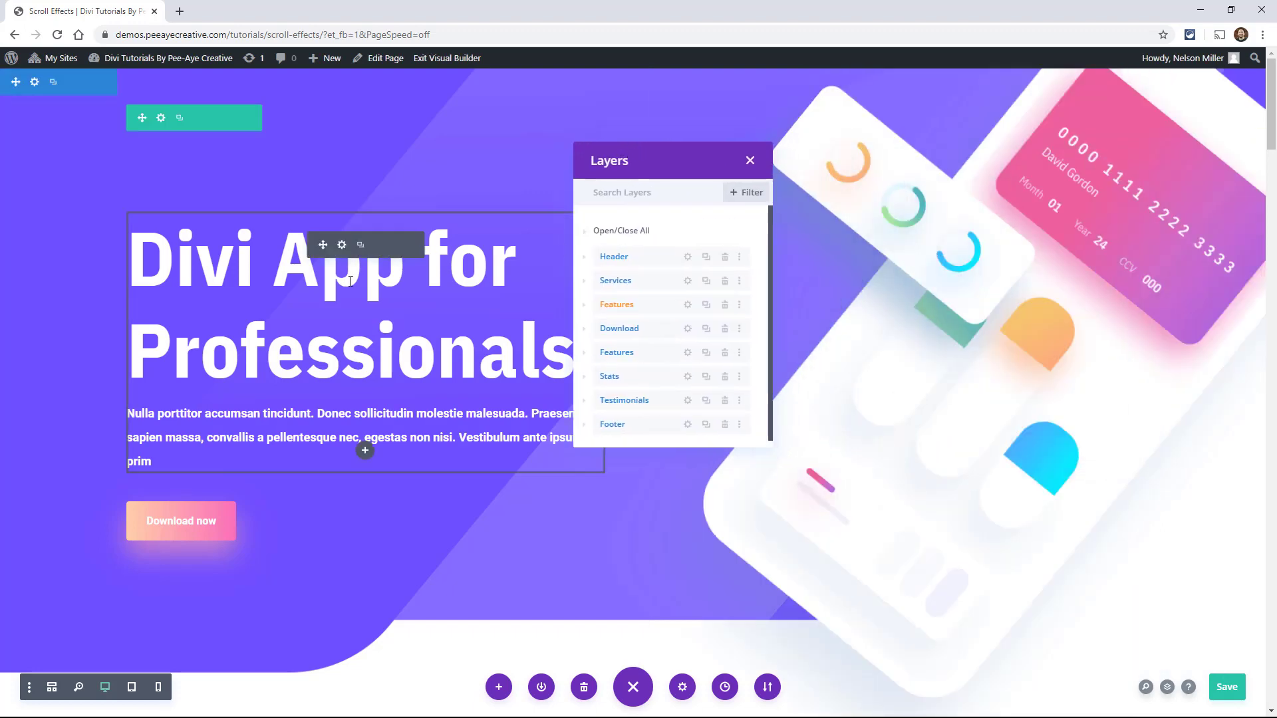
scroll(362, 433, down, 4)
scroll(417, 391, up, 2)
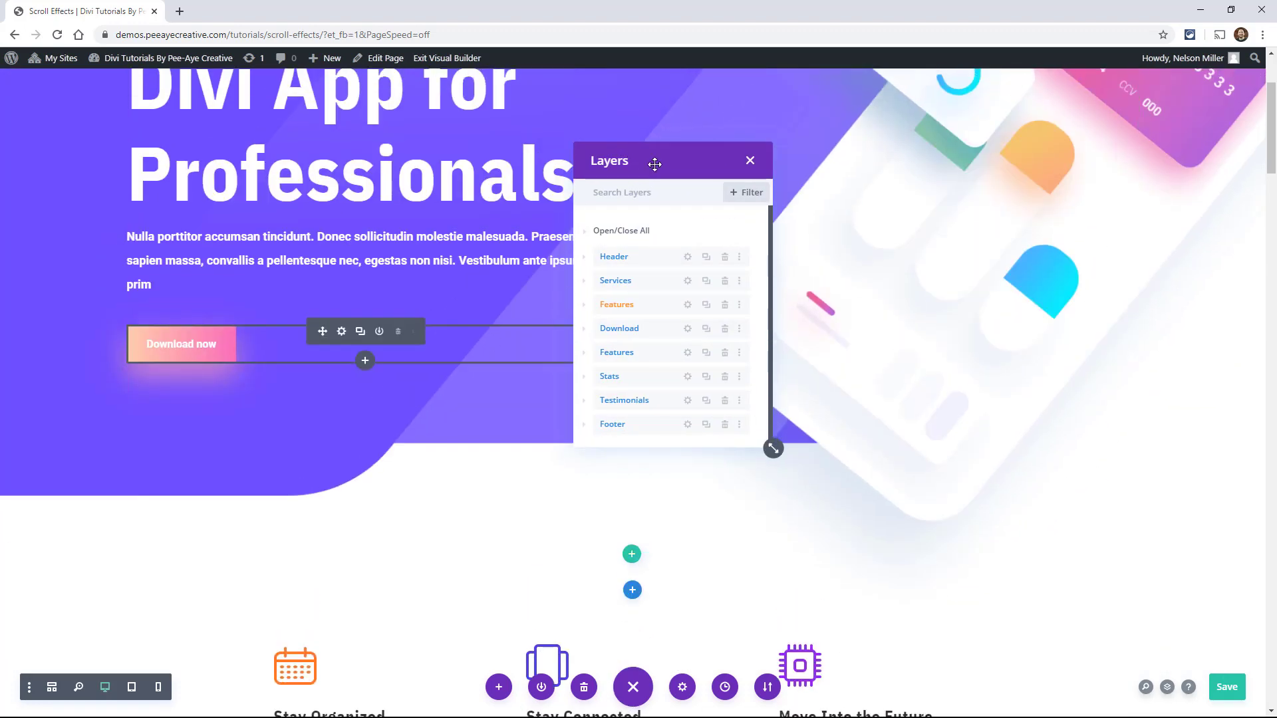
drag(655, 160, 682, 216)
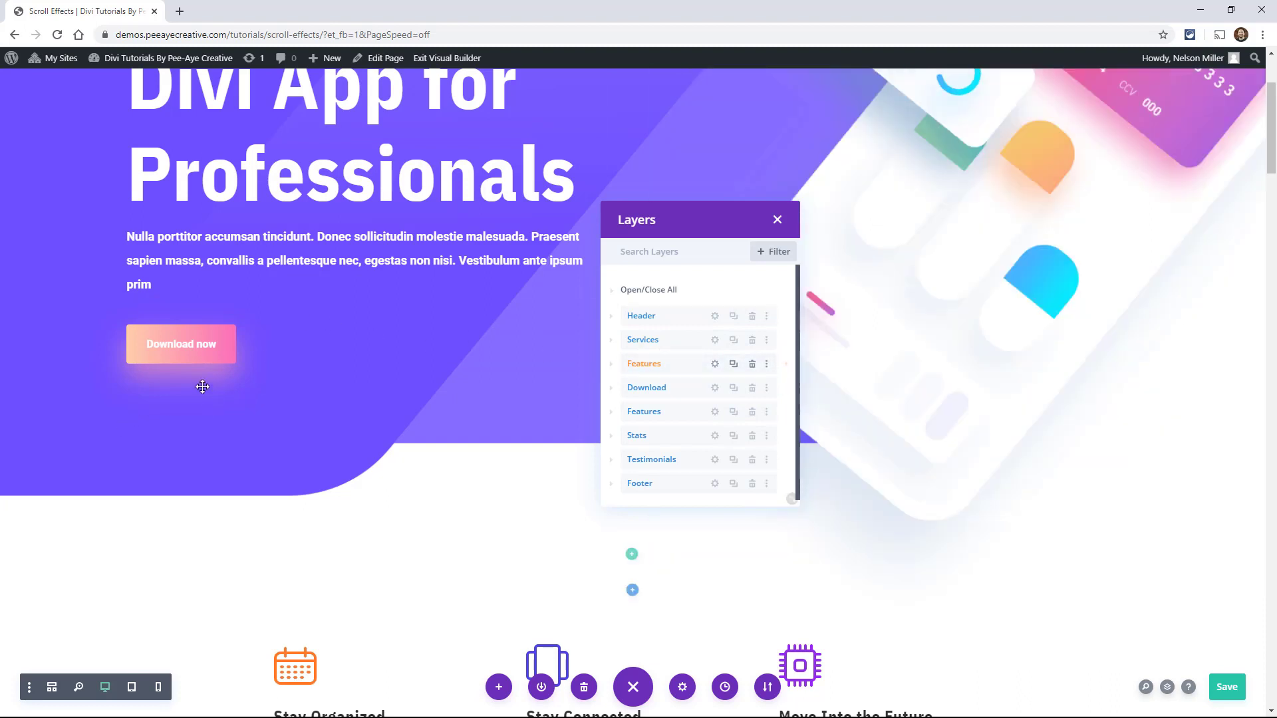
- Expand all layers and scroll through the rows, columns and modules, such as Header's Text, Button and Image
click(625, 292)
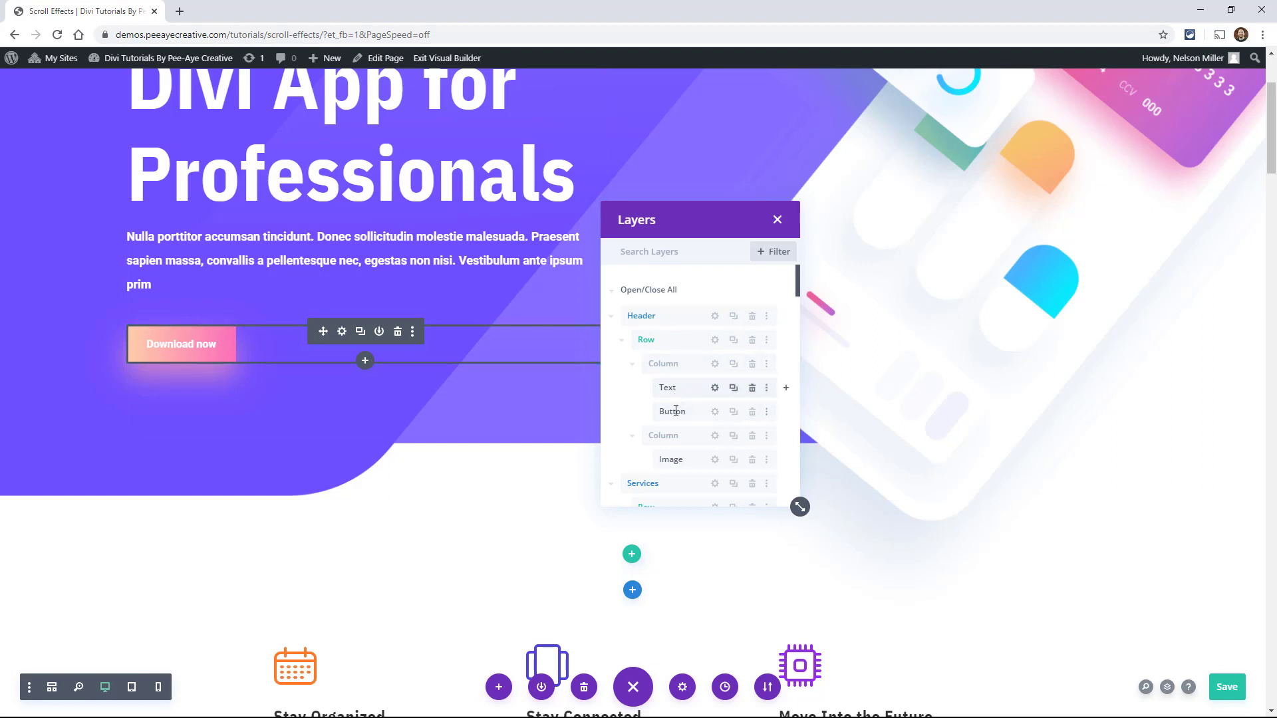
scroll(676, 410, down, 3)
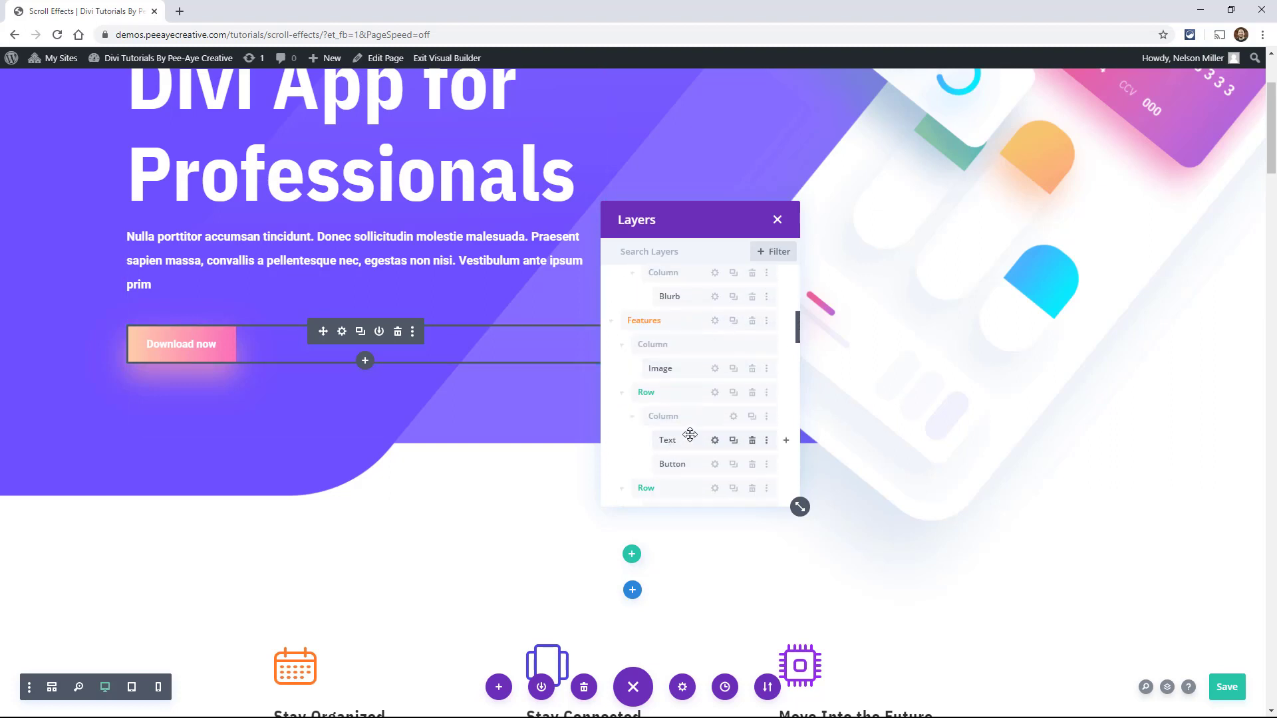
scroll(689, 435, up, 5)
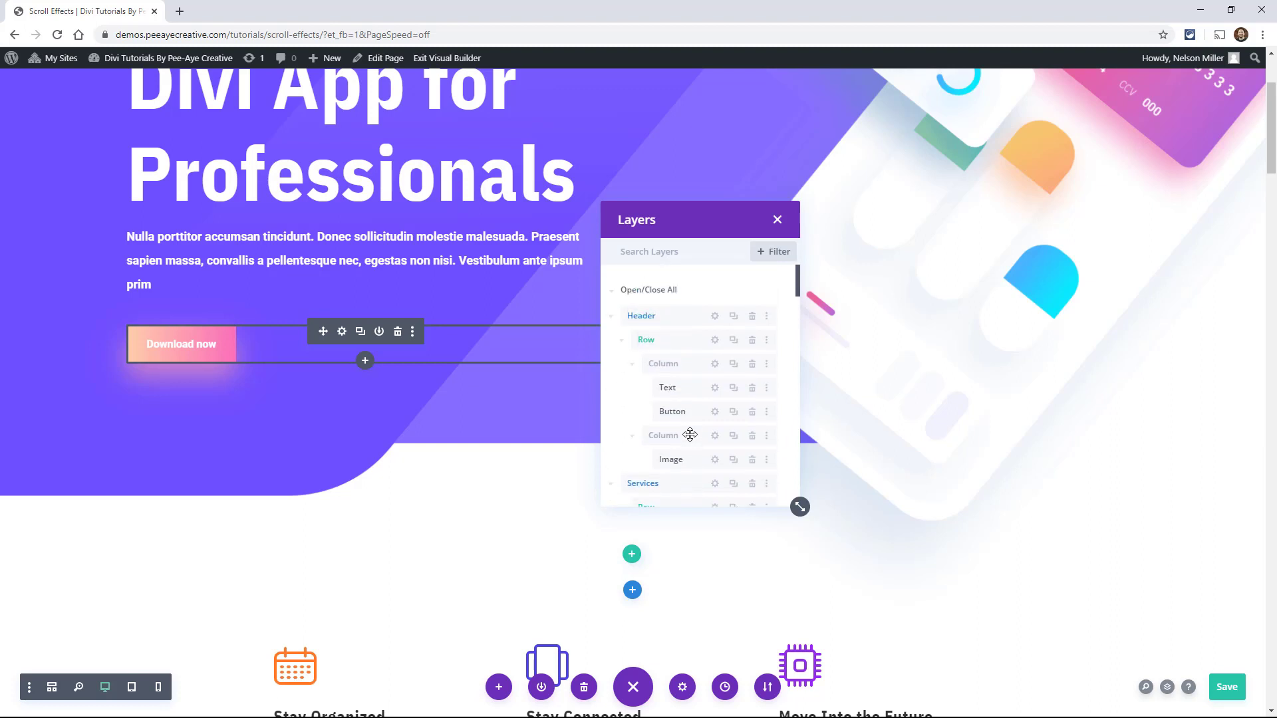
scroll(690, 434, down, 4)
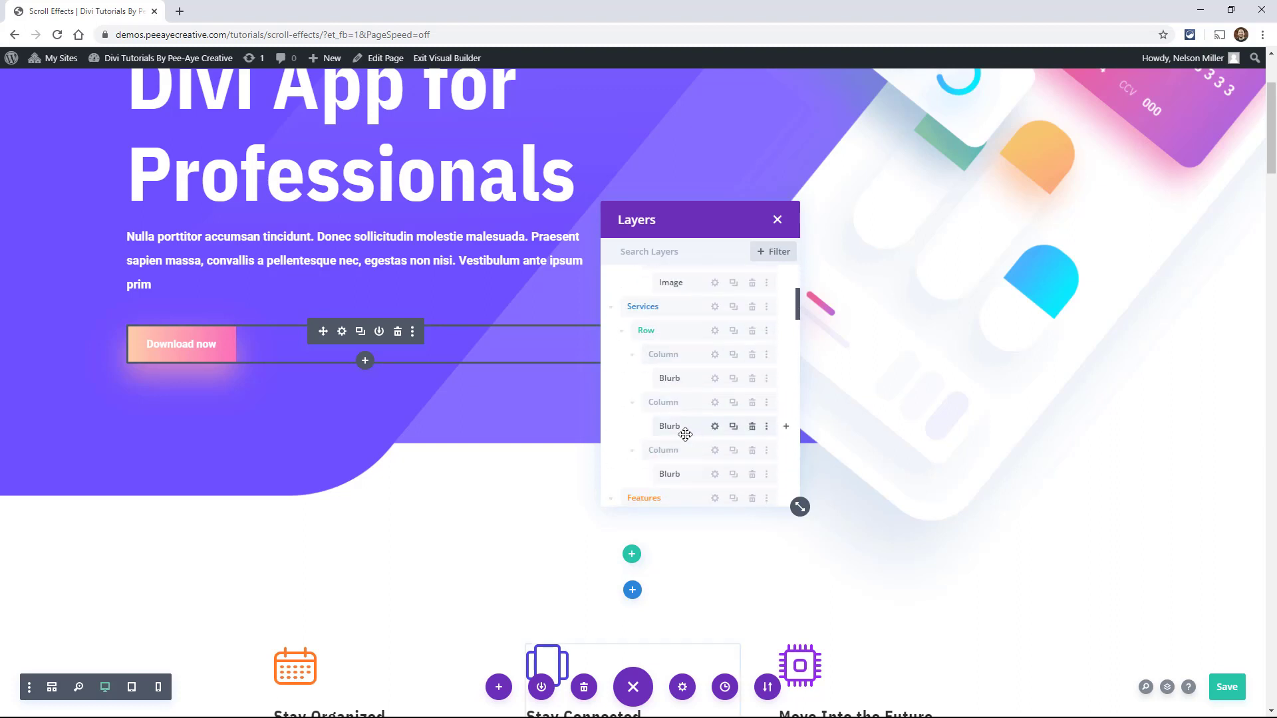
scroll(687, 436, up, 4)
scroll(687, 439, down, 5)
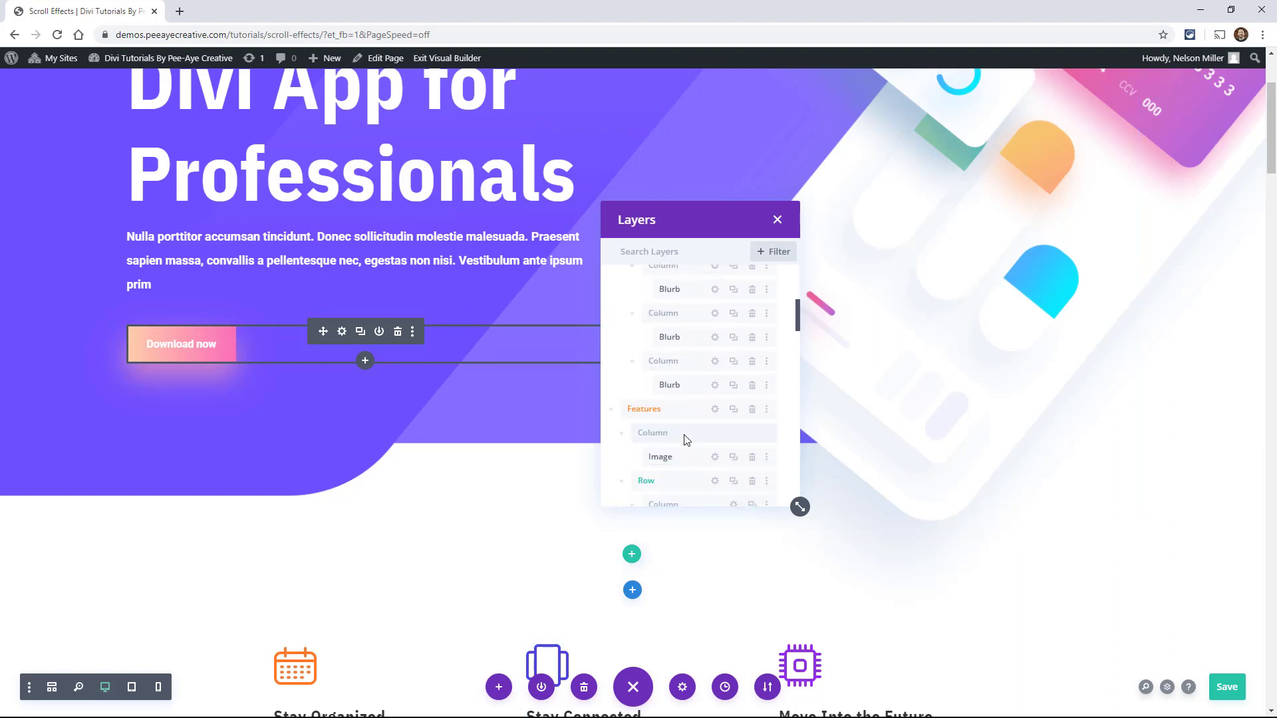
scroll(685, 439, up, 3)
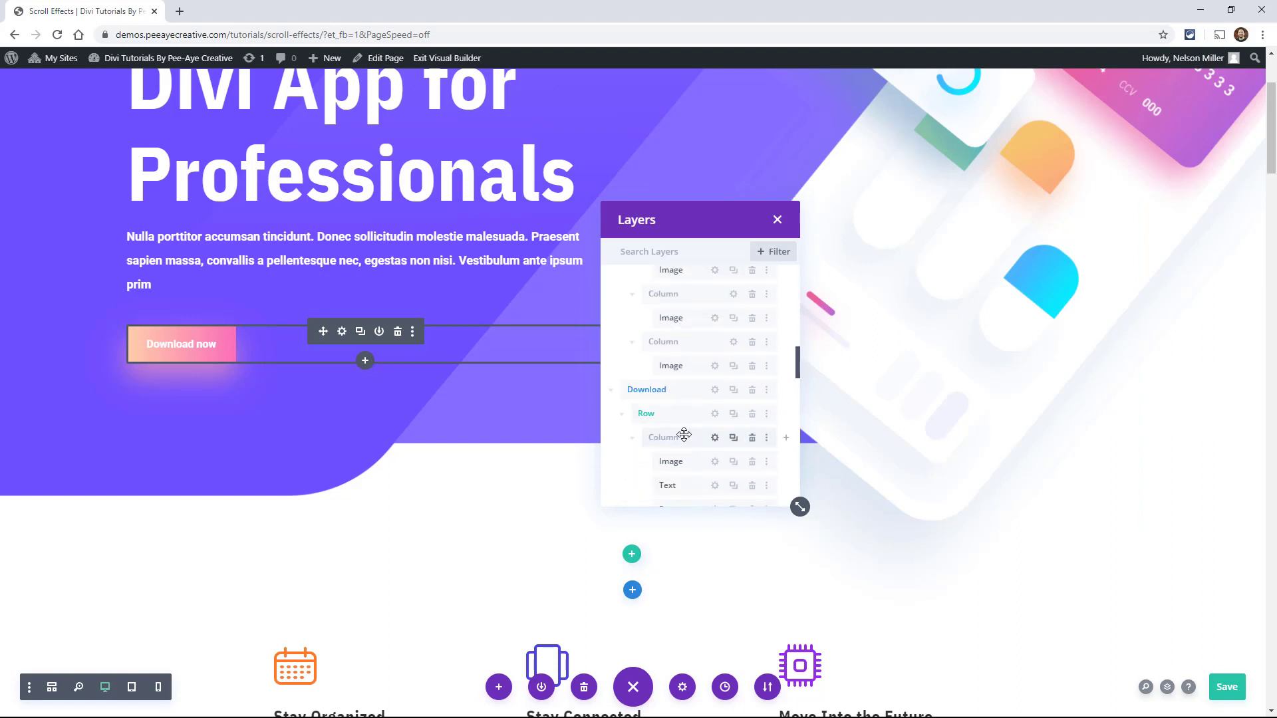
scroll(684, 435, up, 2)
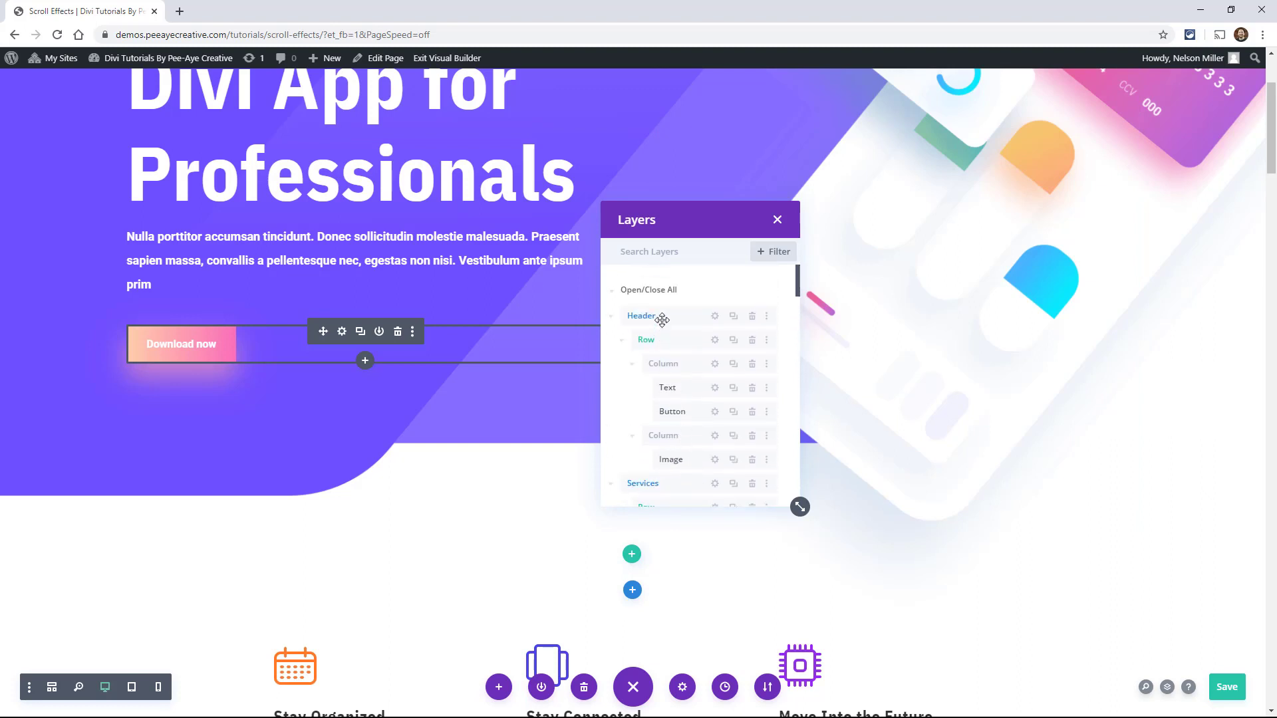
- Search the layers for 'down' and jump to the Download section
click(655, 251)
text(down)
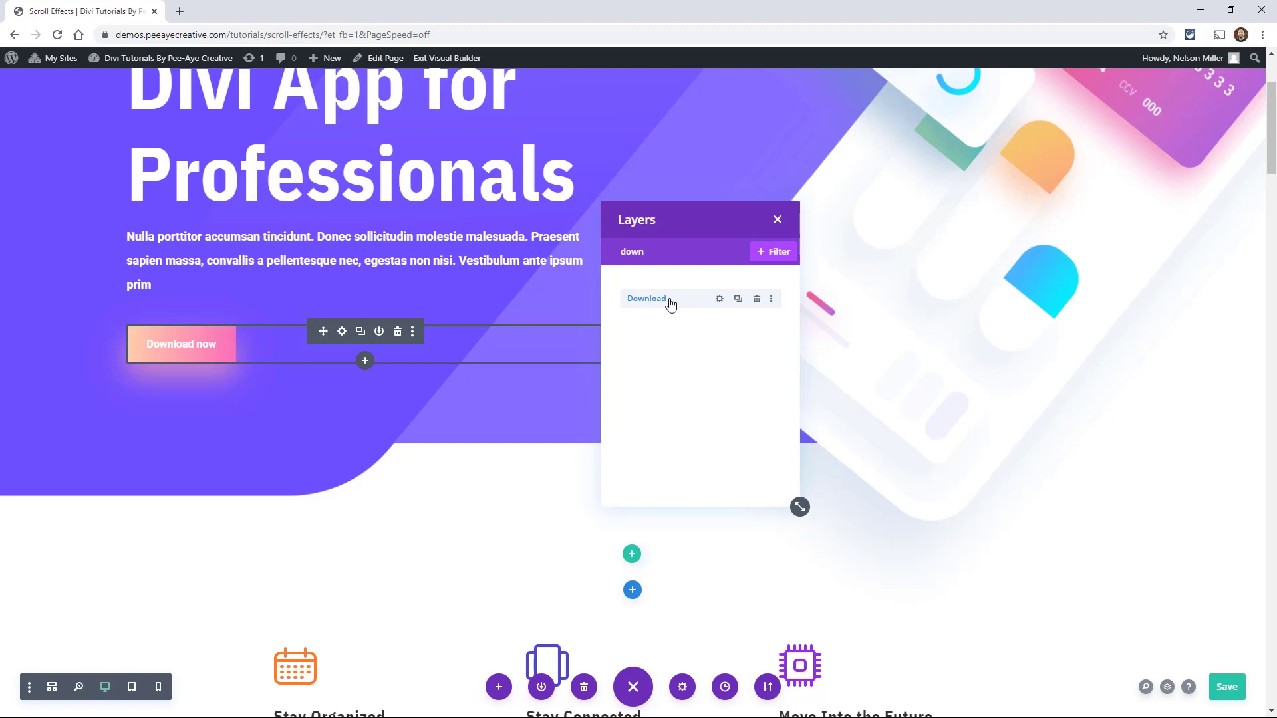
click(670, 304)
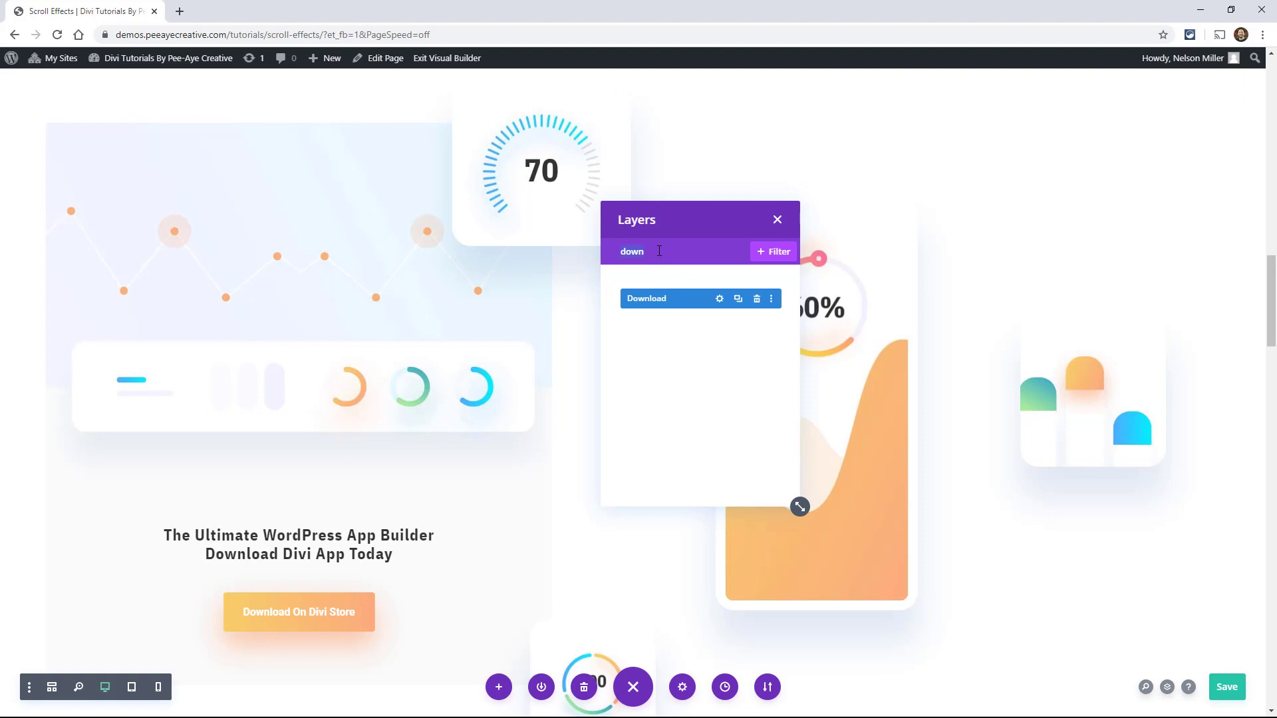
- Clear the search, collapse the tree to top-level sections and jump to Testimonials
key(BackSpace)
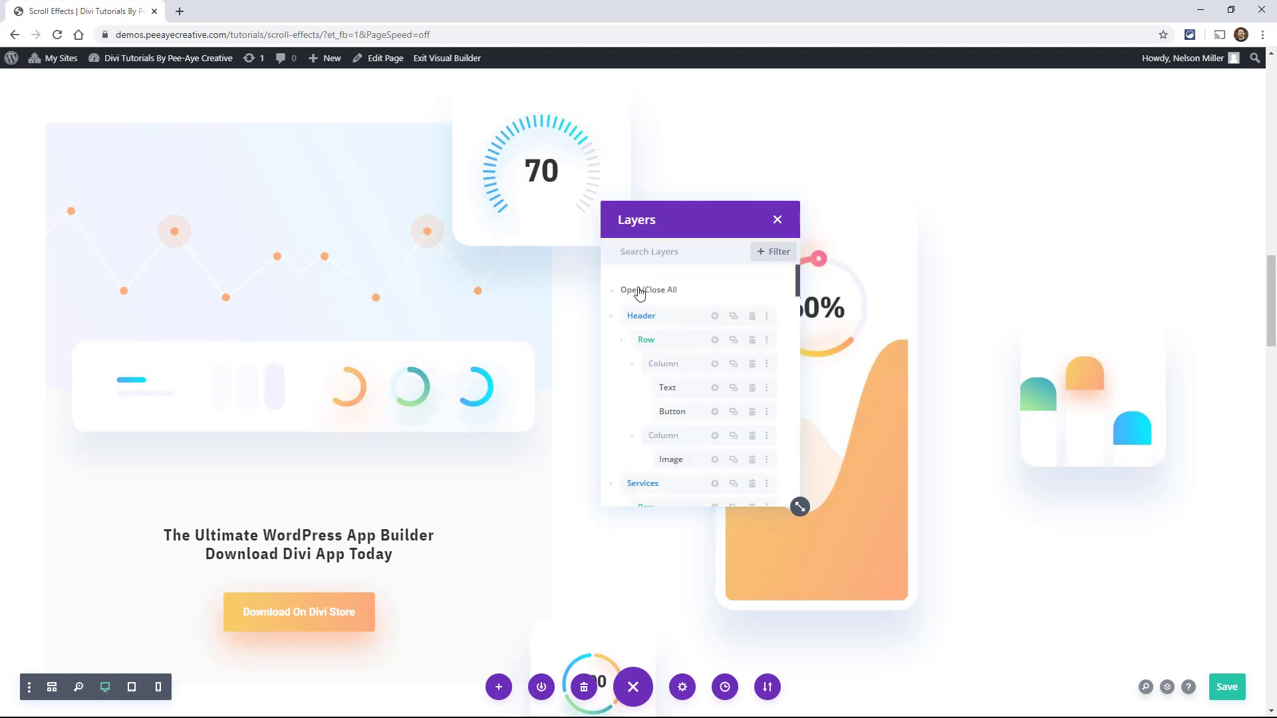
click(639, 293)
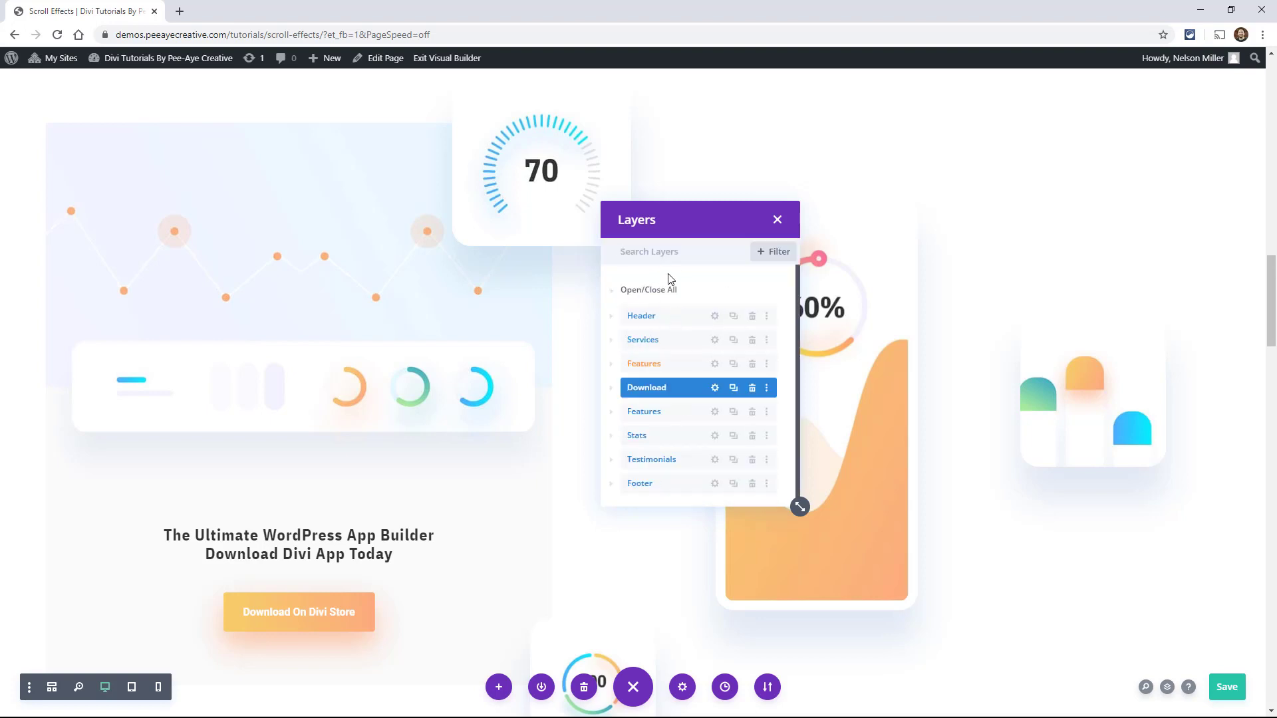
click(660, 460)
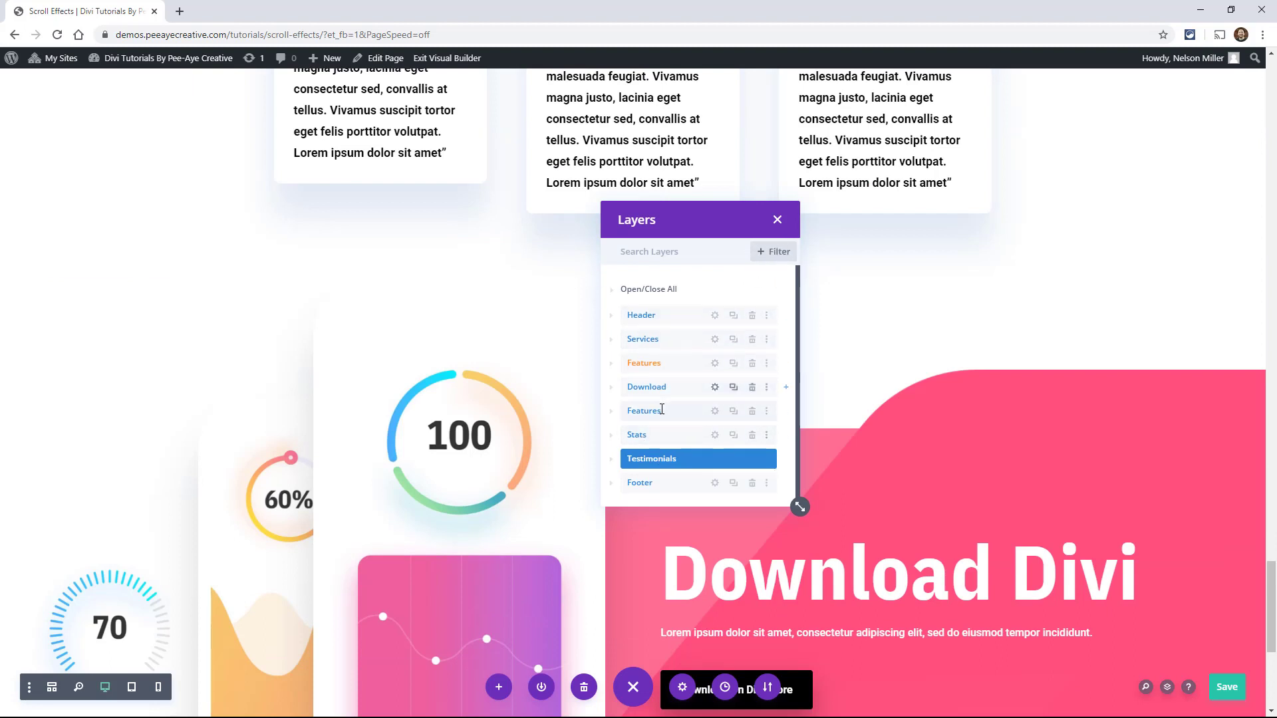
- Filter the layer list to show only Blurb modules
click(764, 252)
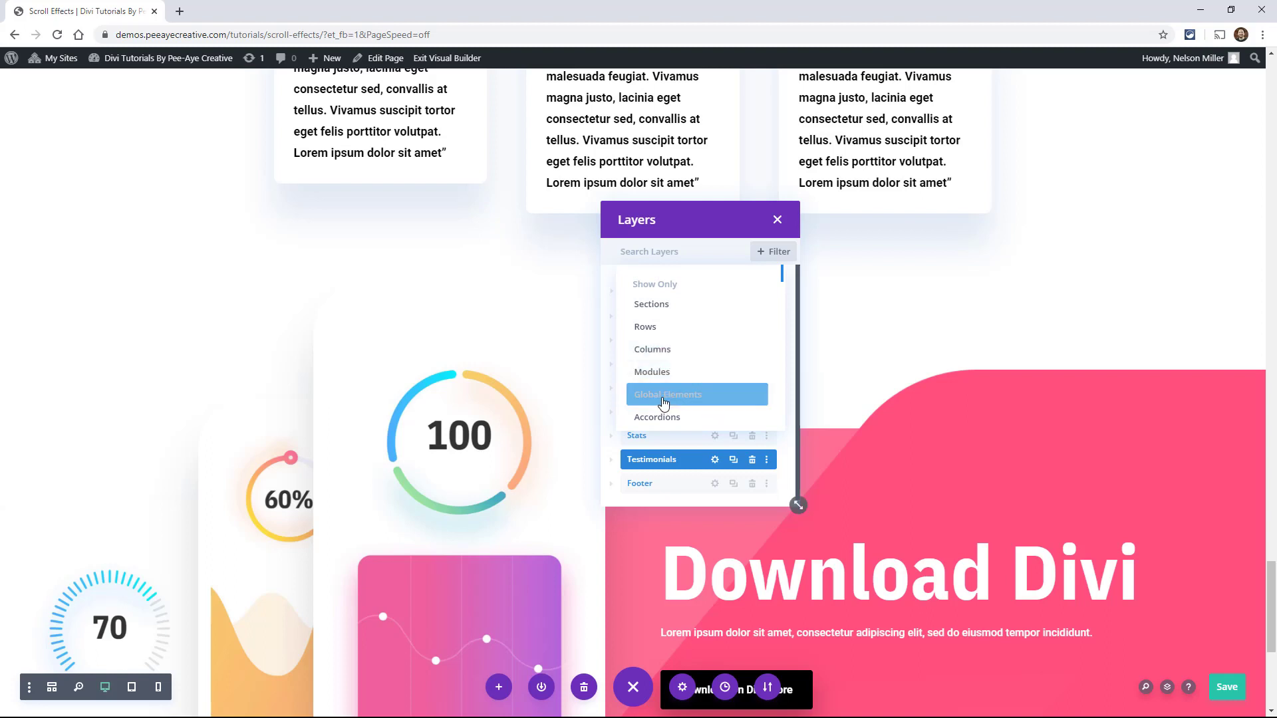
scroll(672, 392, down, 5)
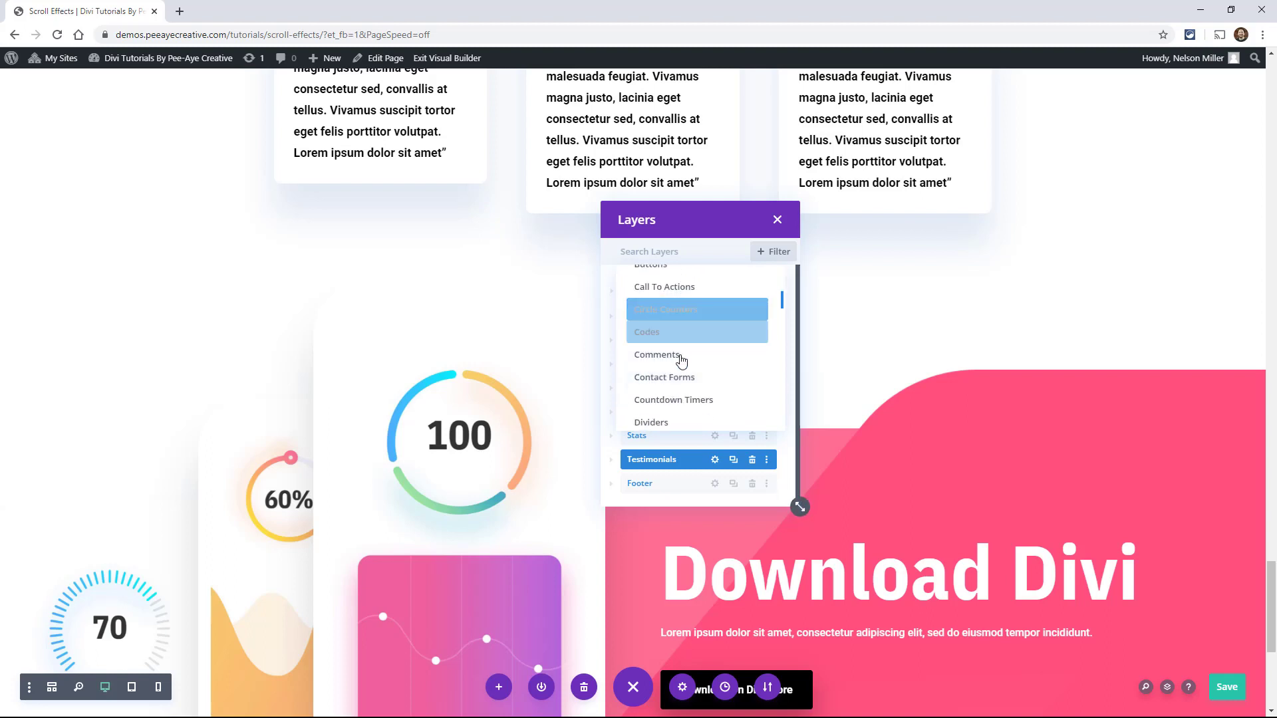
scroll(675, 386, down, 9)
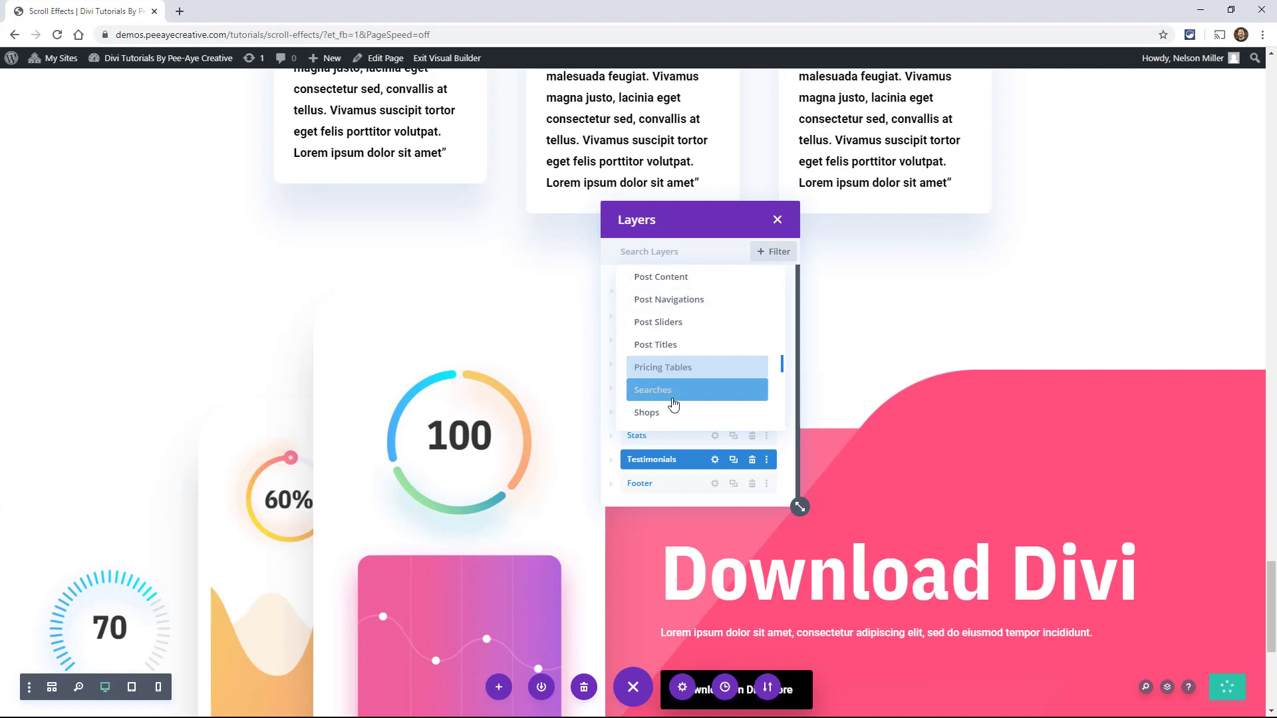
scroll(674, 399, up, 14)
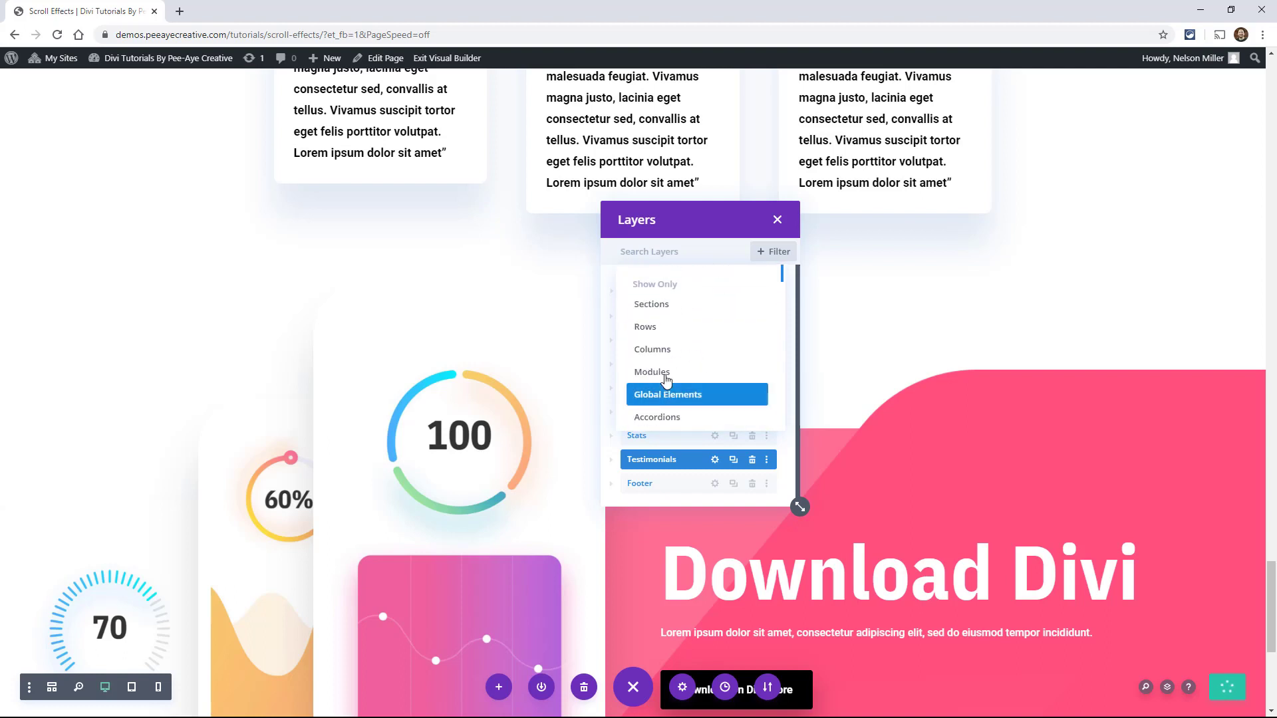
scroll(678, 353, down, 3)
click(665, 334)
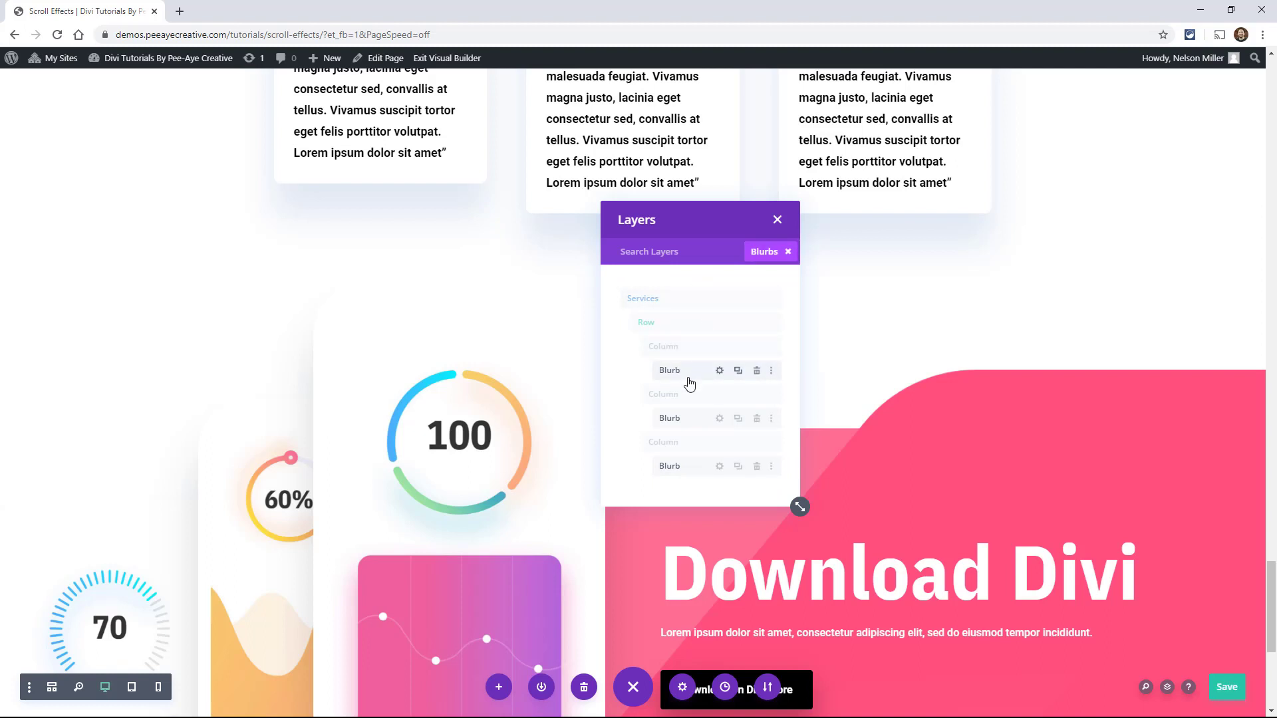
- Jump to the Move Into the Future blurb, then open and leave renaming of the first Blurb layer
click(685, 471)
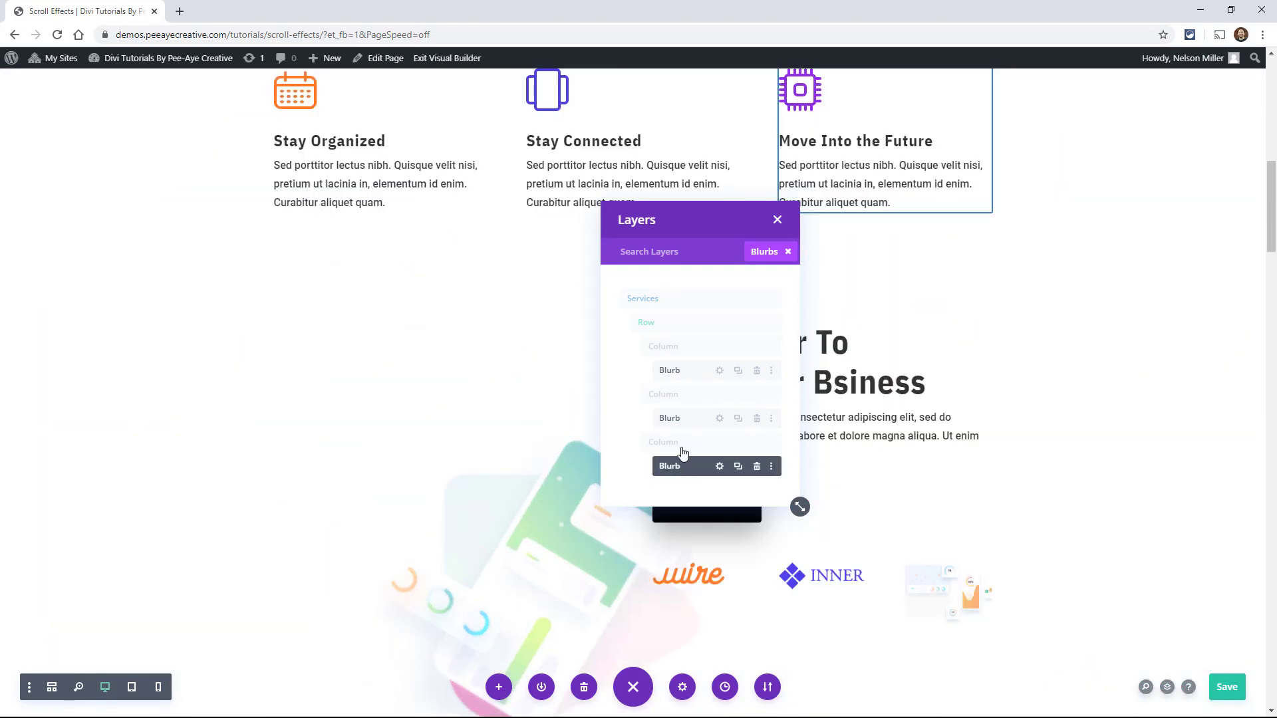
double_click(679, 371)
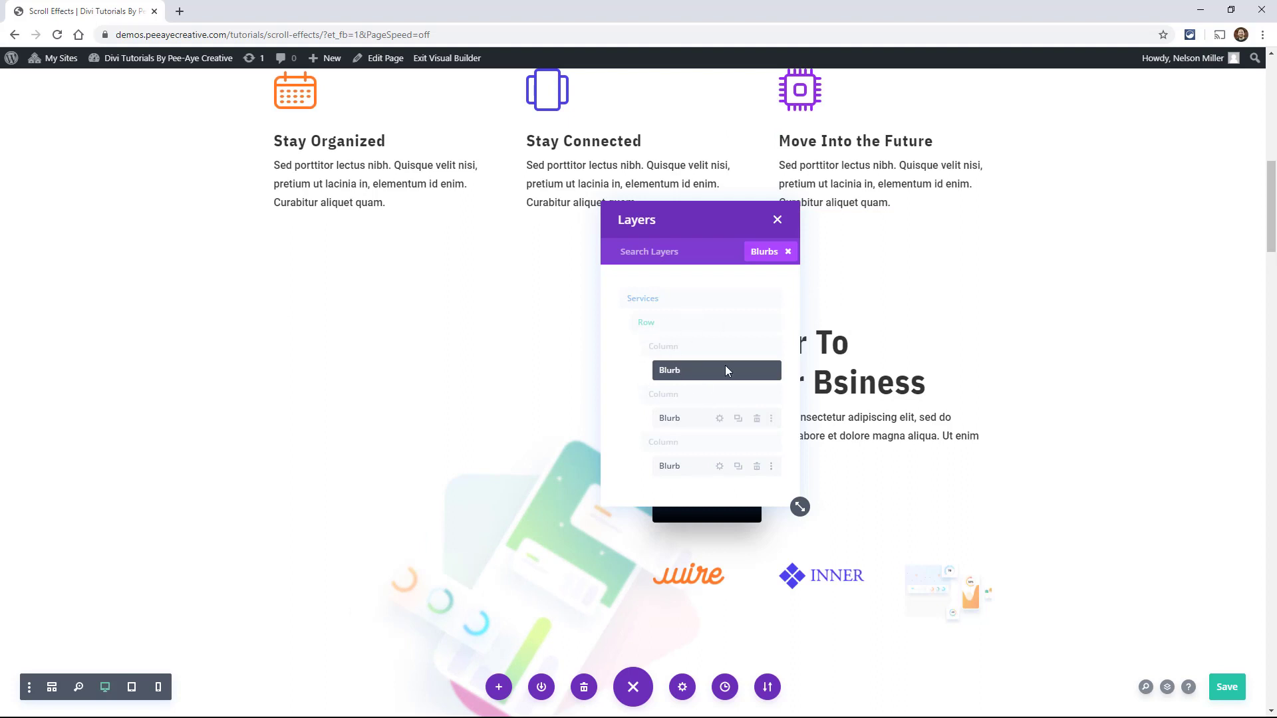
key(Return)
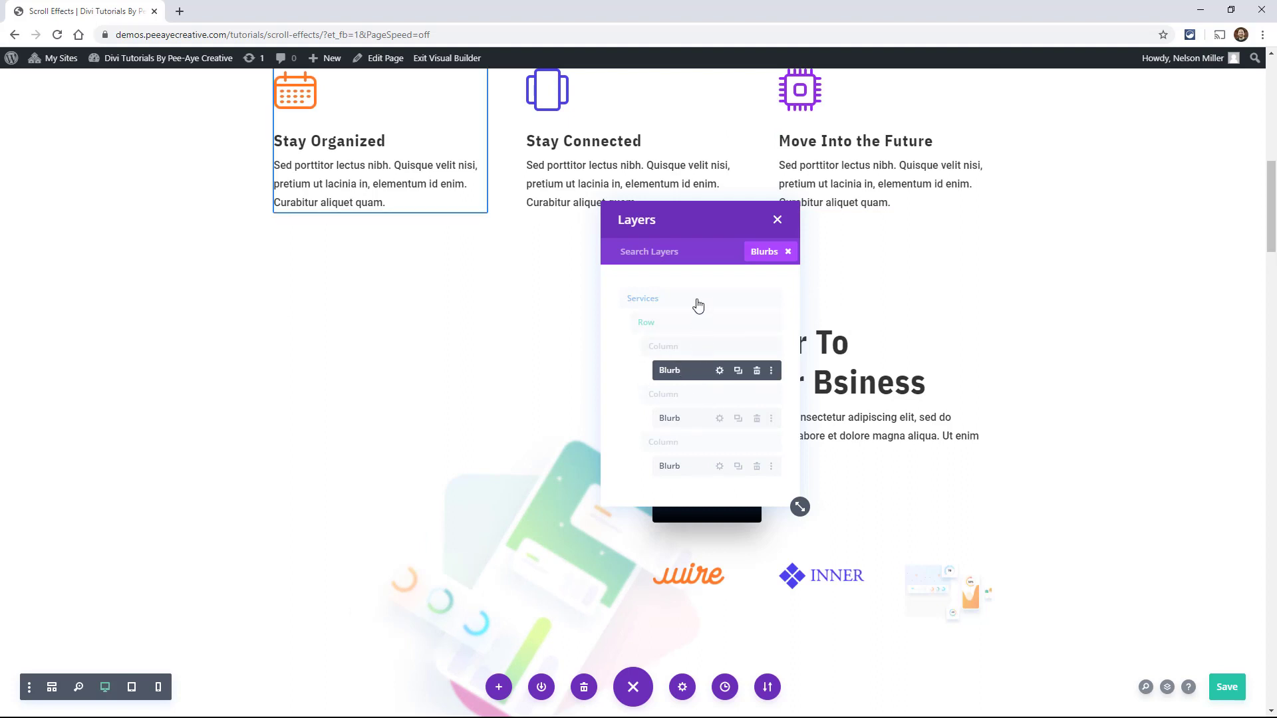
scroll(699, 322, up, 1)
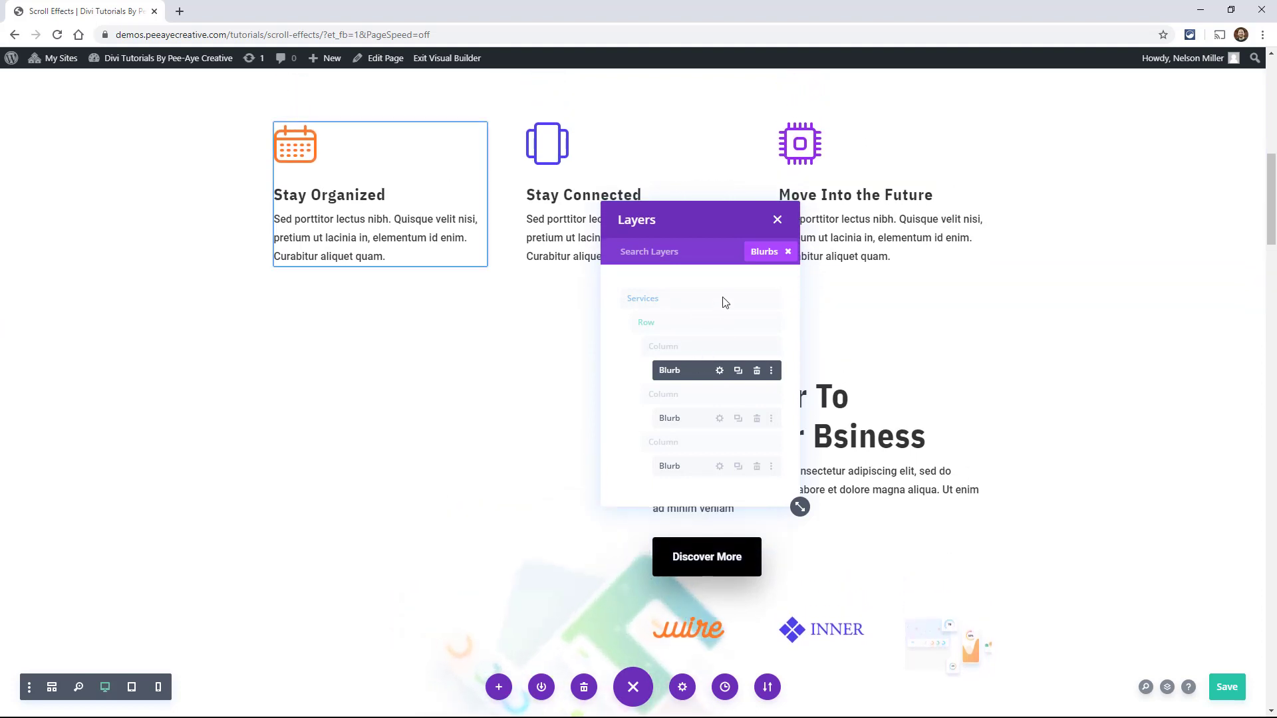
- Remove the Blurbs filter and jump the page back to the Header section
click(788, 252)
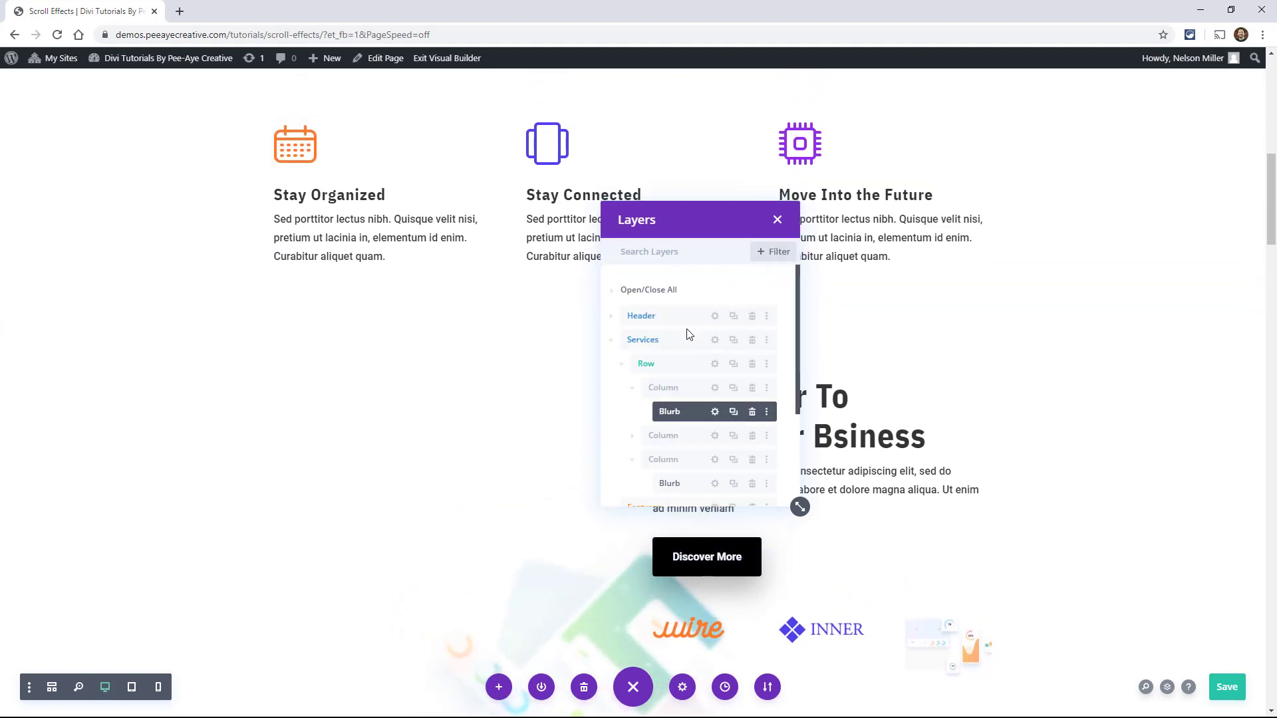
click(671, 317)
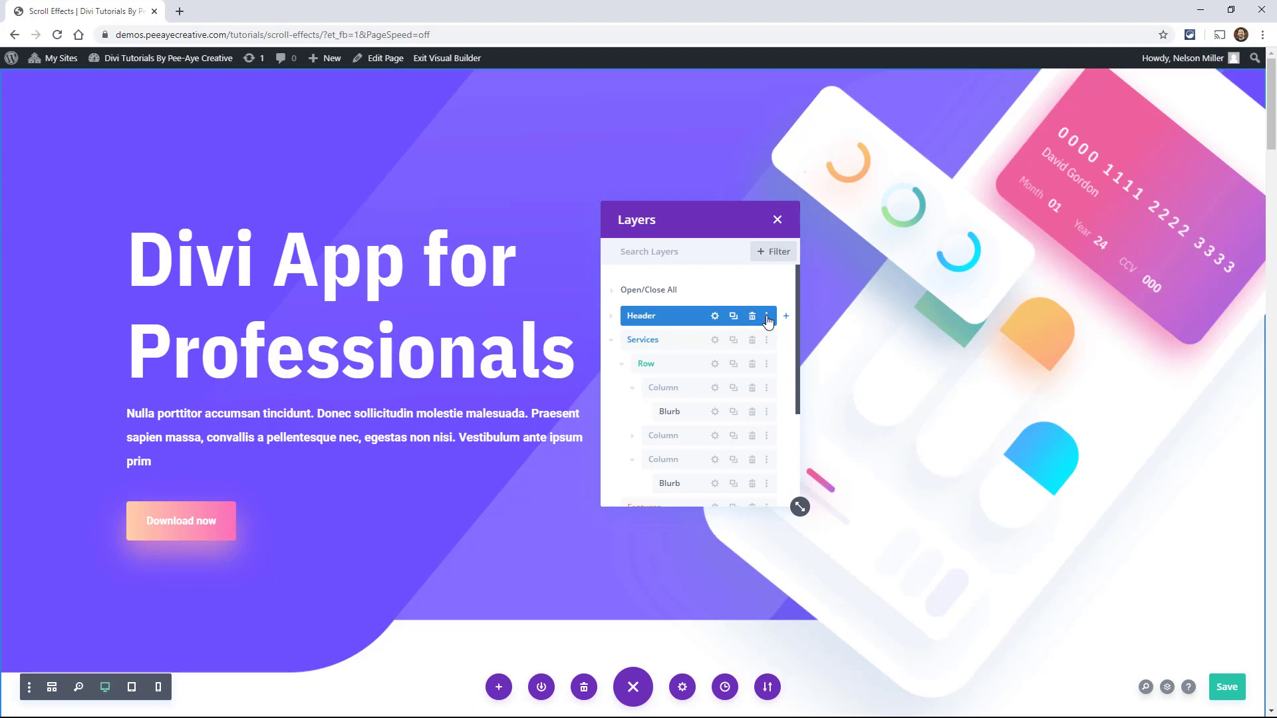
- View the Header layer's options menu and its right-click Undo/Redo options
click(767, 316)
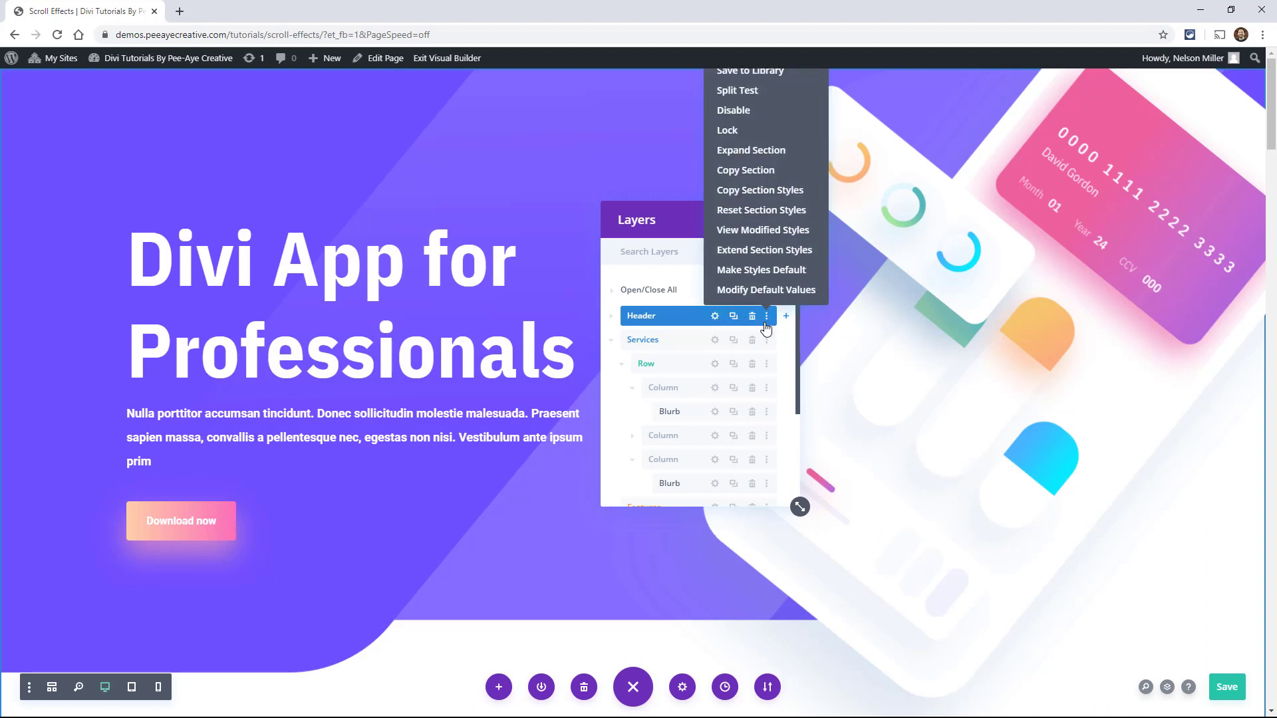
right_click(679, 315)
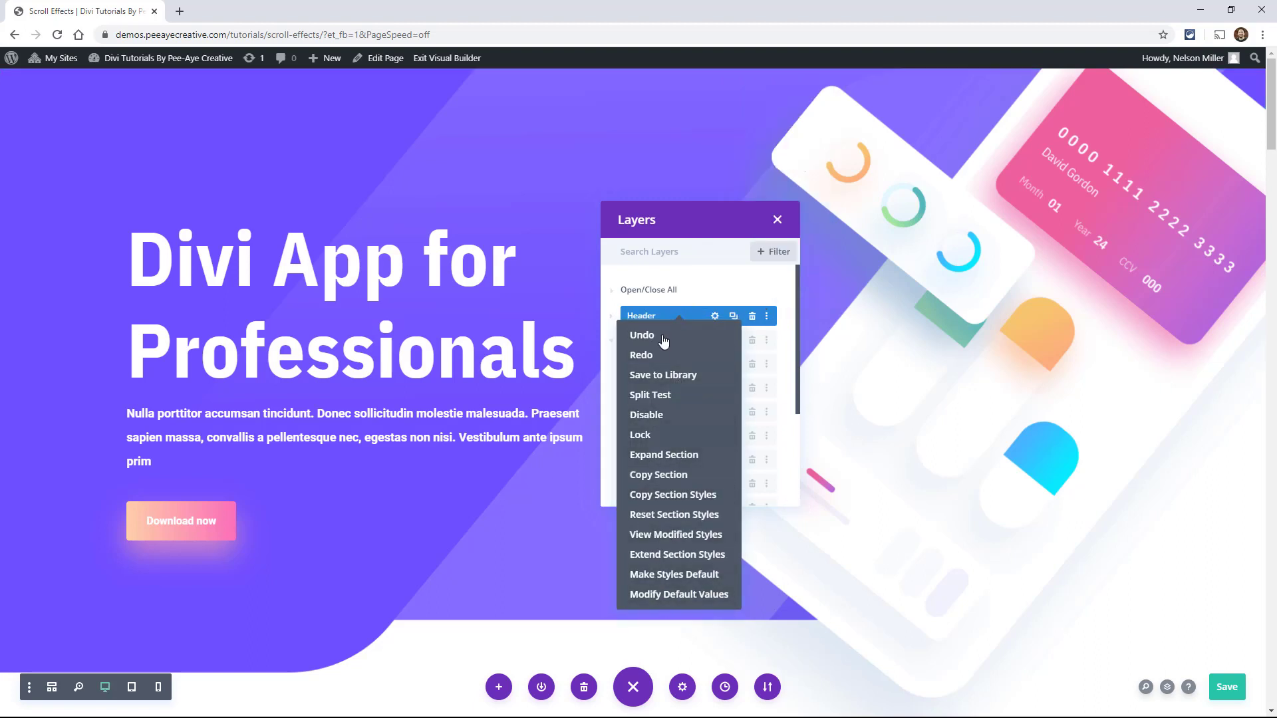
click(689, 310)
- Select the Blurb layer, then close the Layers panel with the feature blurbs in view
scroll(675, 416, down, 2)
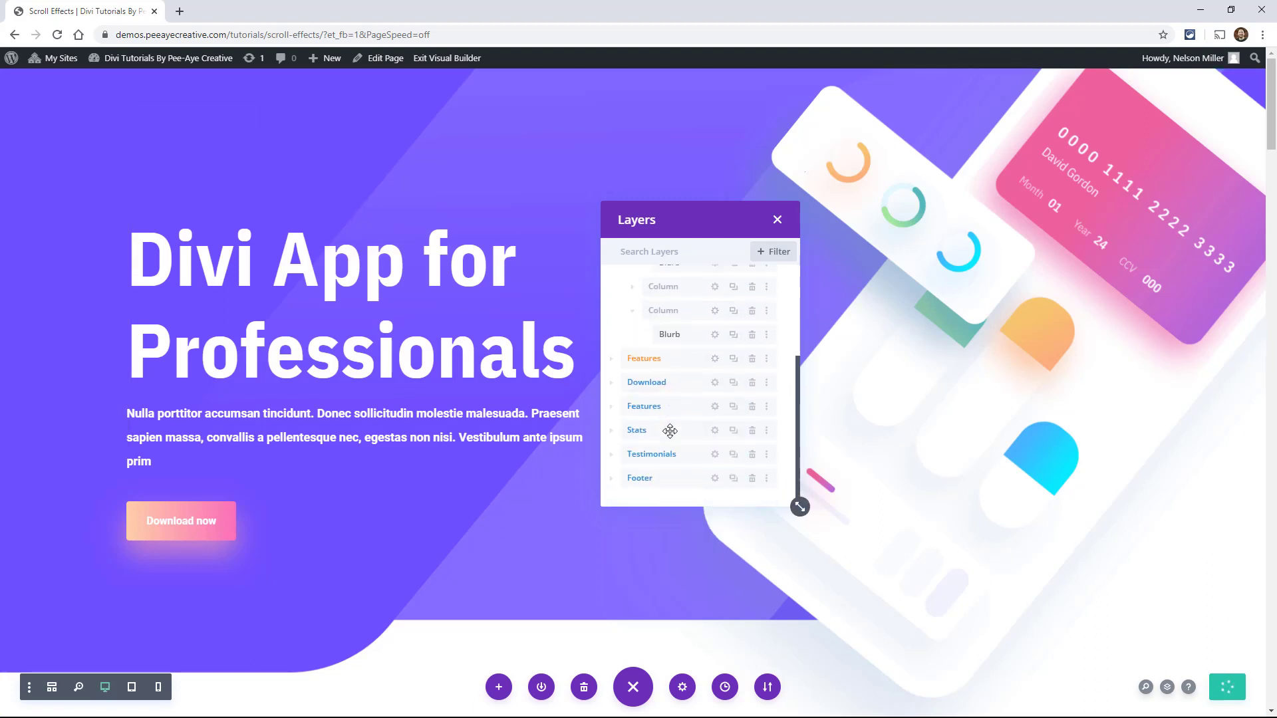
click(704, 340)
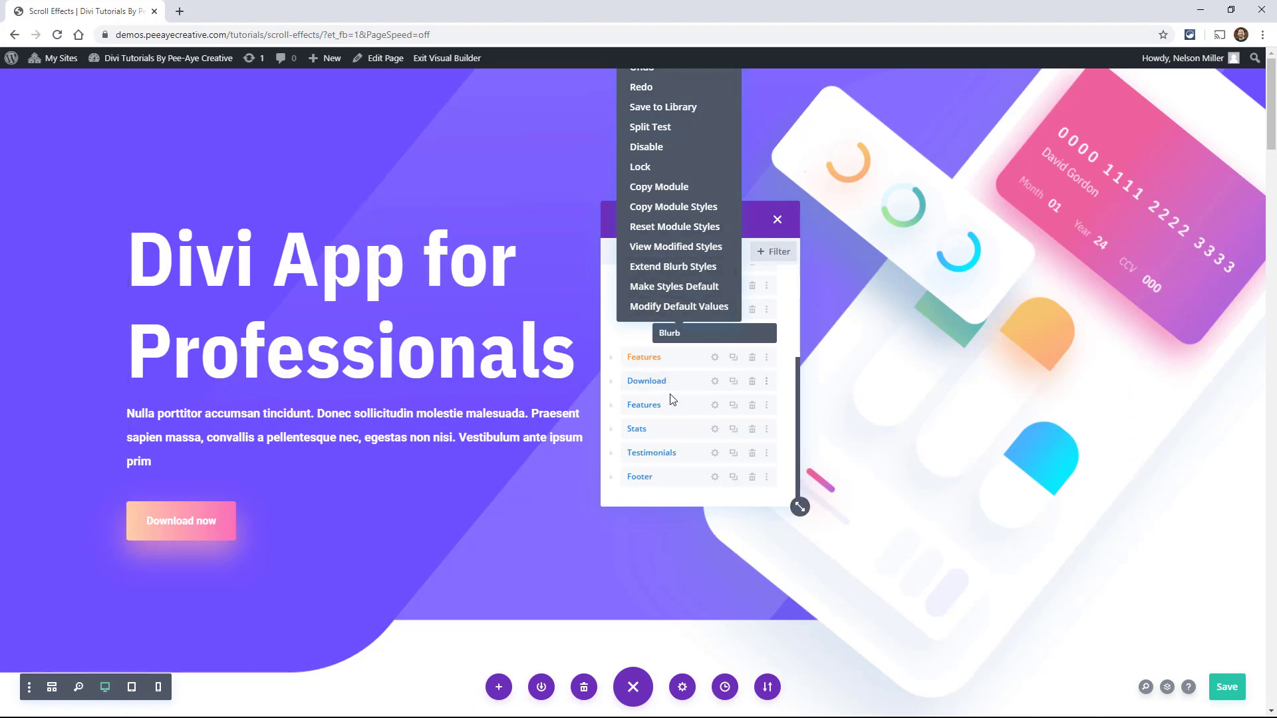
scroll(865, 432, down, 4)
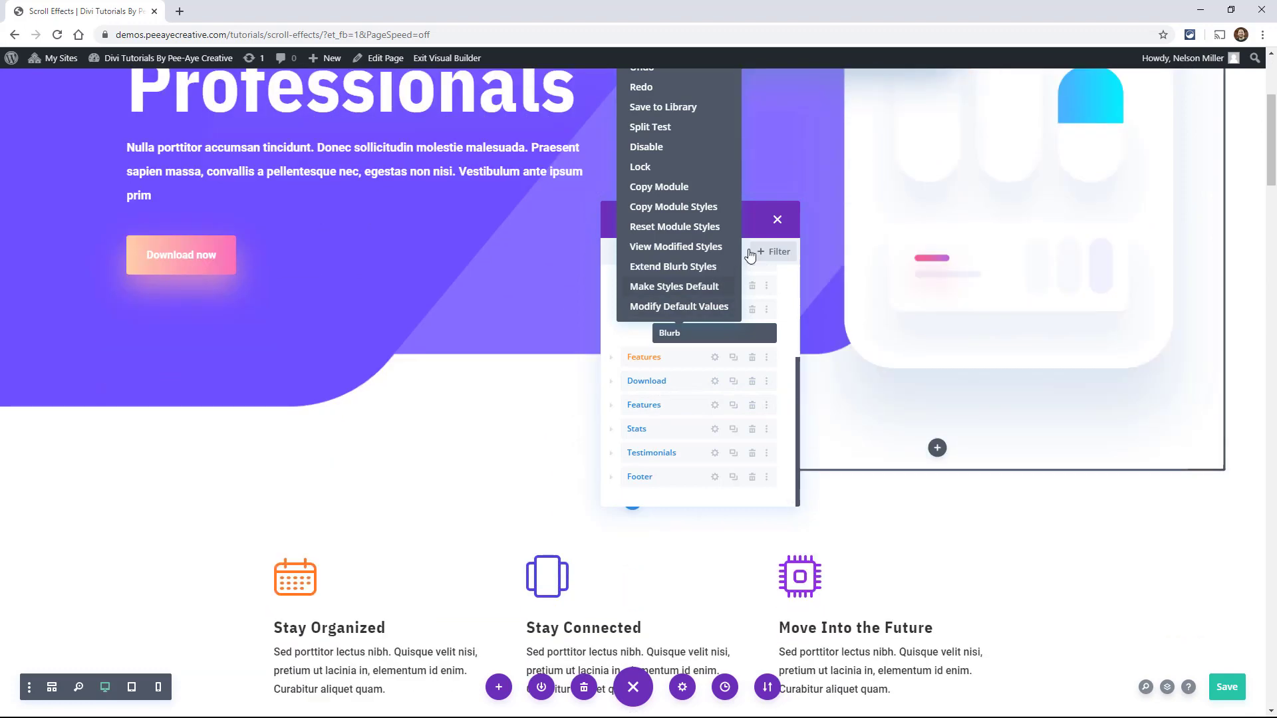
click(777, 219)
click(776, 219)
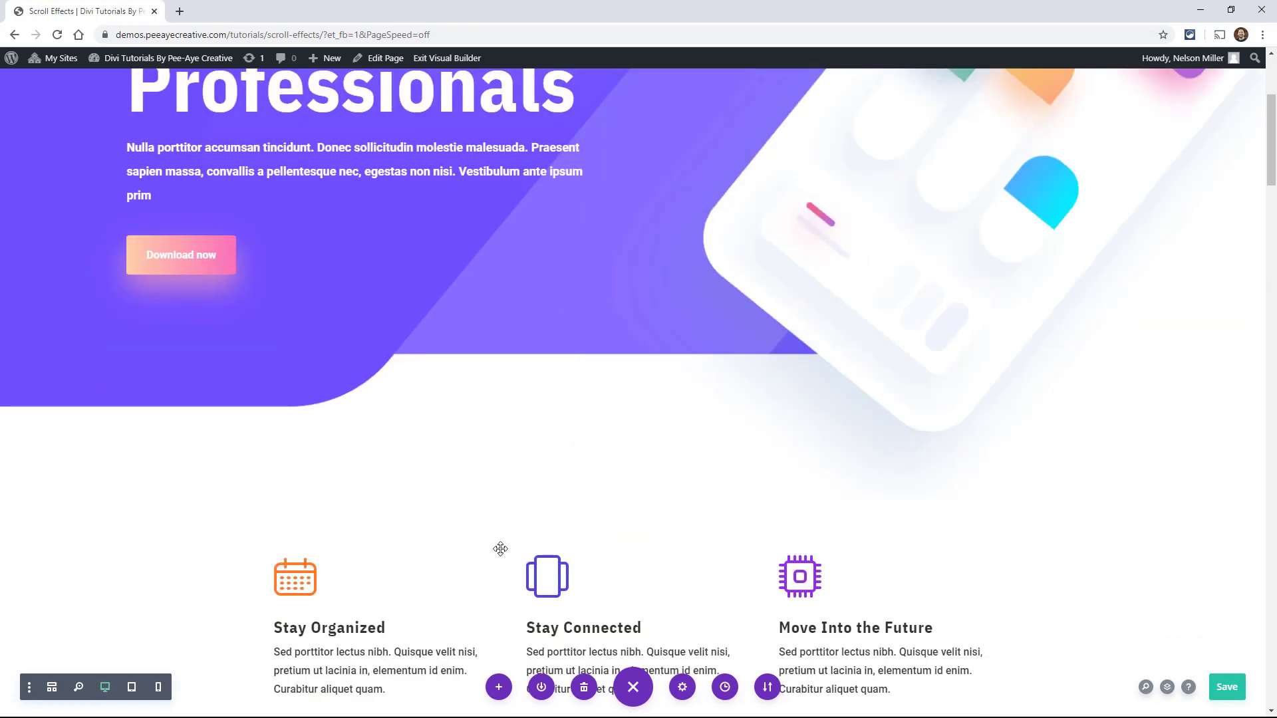
- Use Go To Layer on the Stay Organized blurb to reopen Layers at it
scroll(350, 532, down, 4)
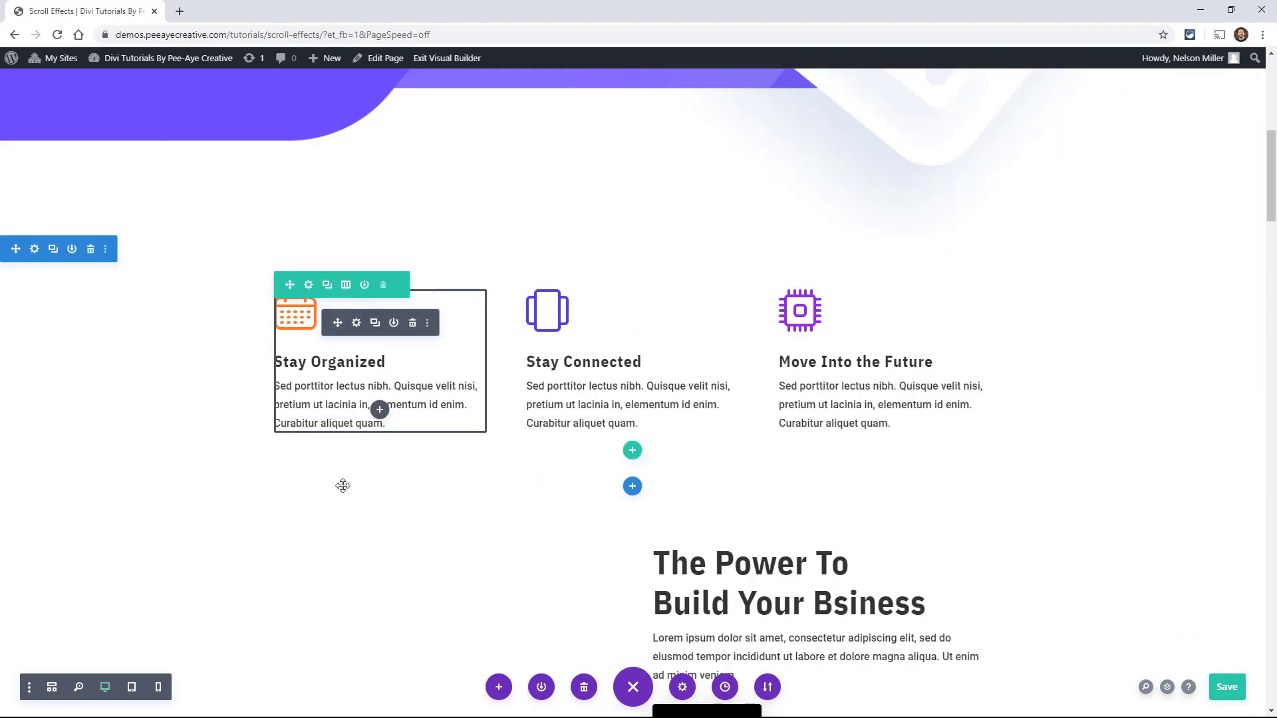
right_click(357, 333)
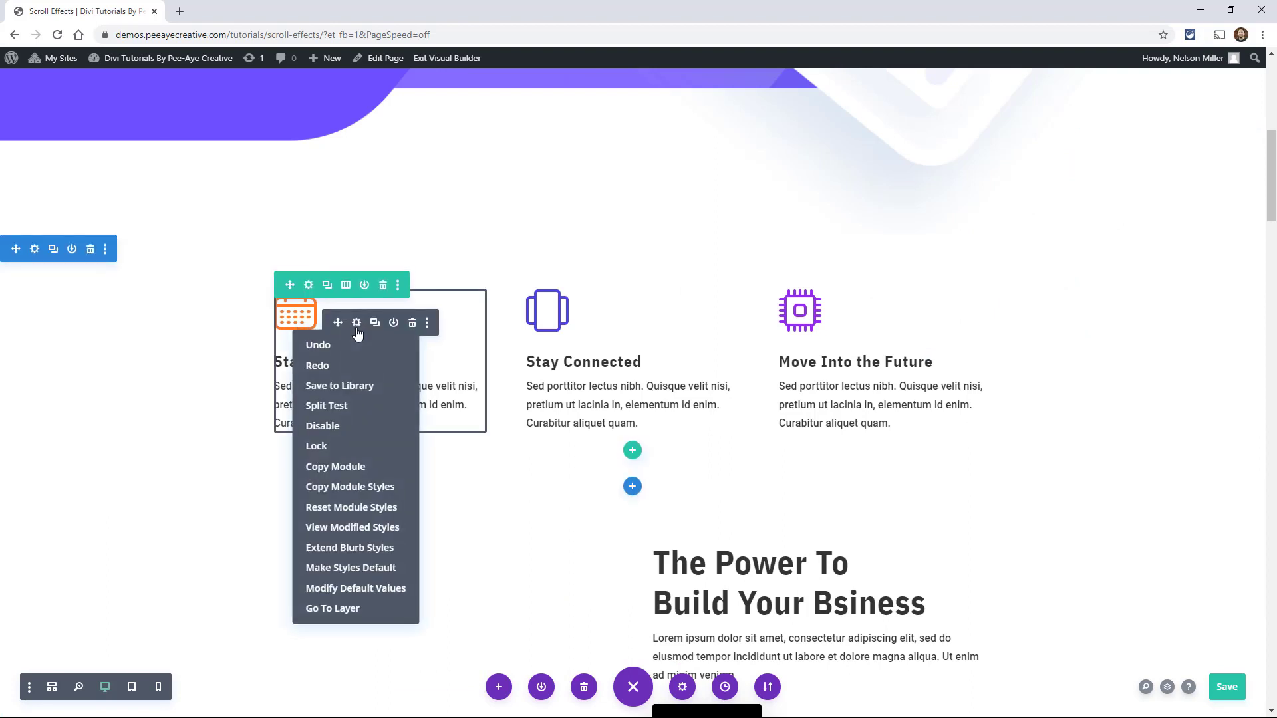
click(326, 608)
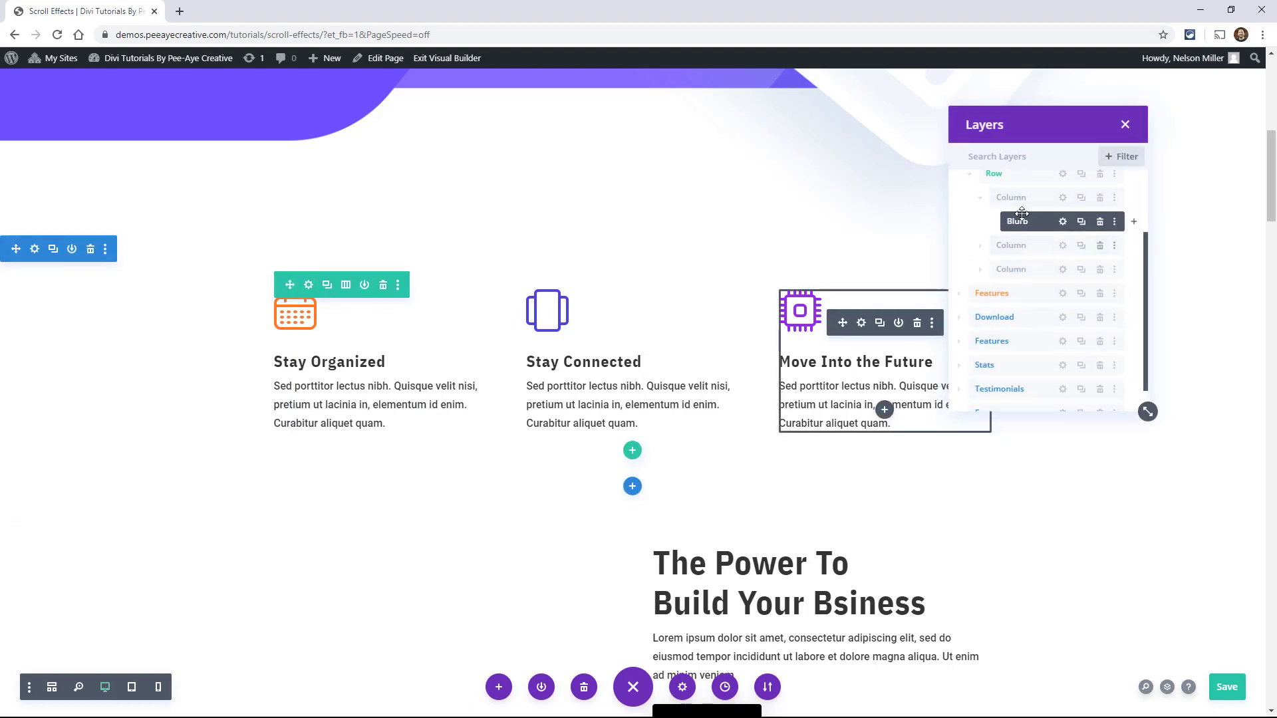
- Use Go To Layer on the Download On Divi Store button to reveal its layer
scroll(573, 339, down, 8)
scroll(575, 345, down, 8)
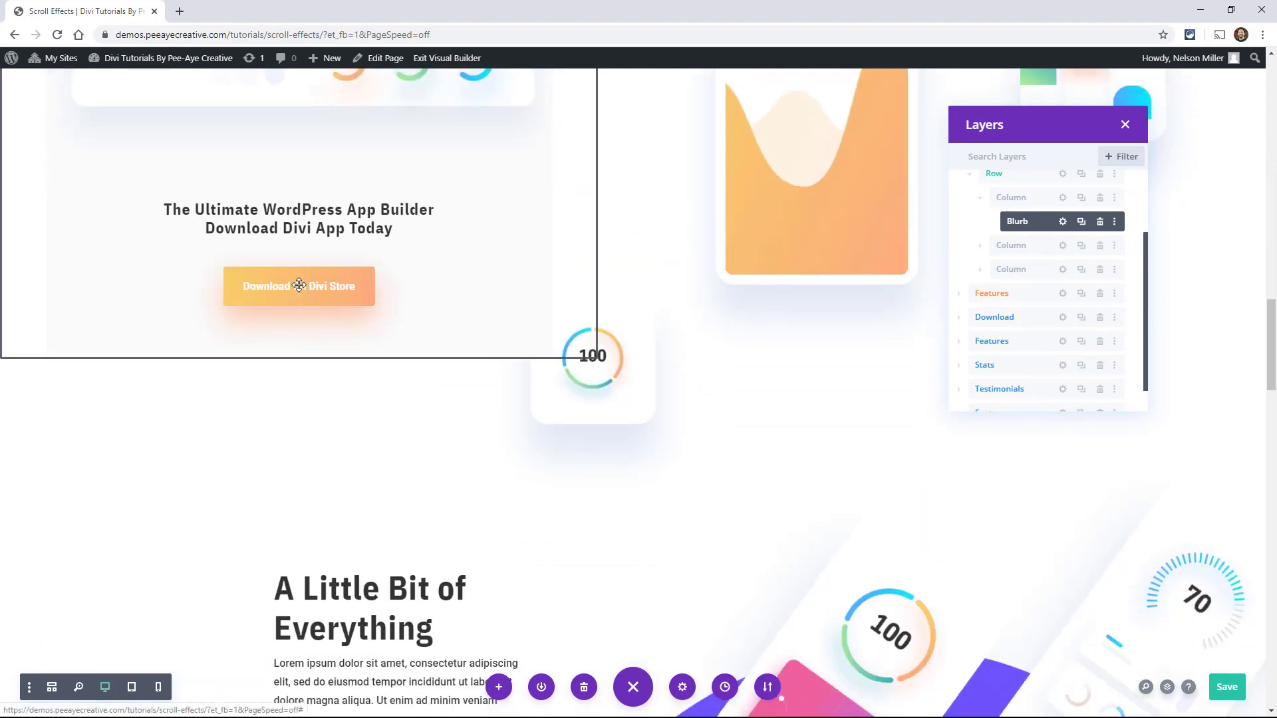
right_click(293, 281)
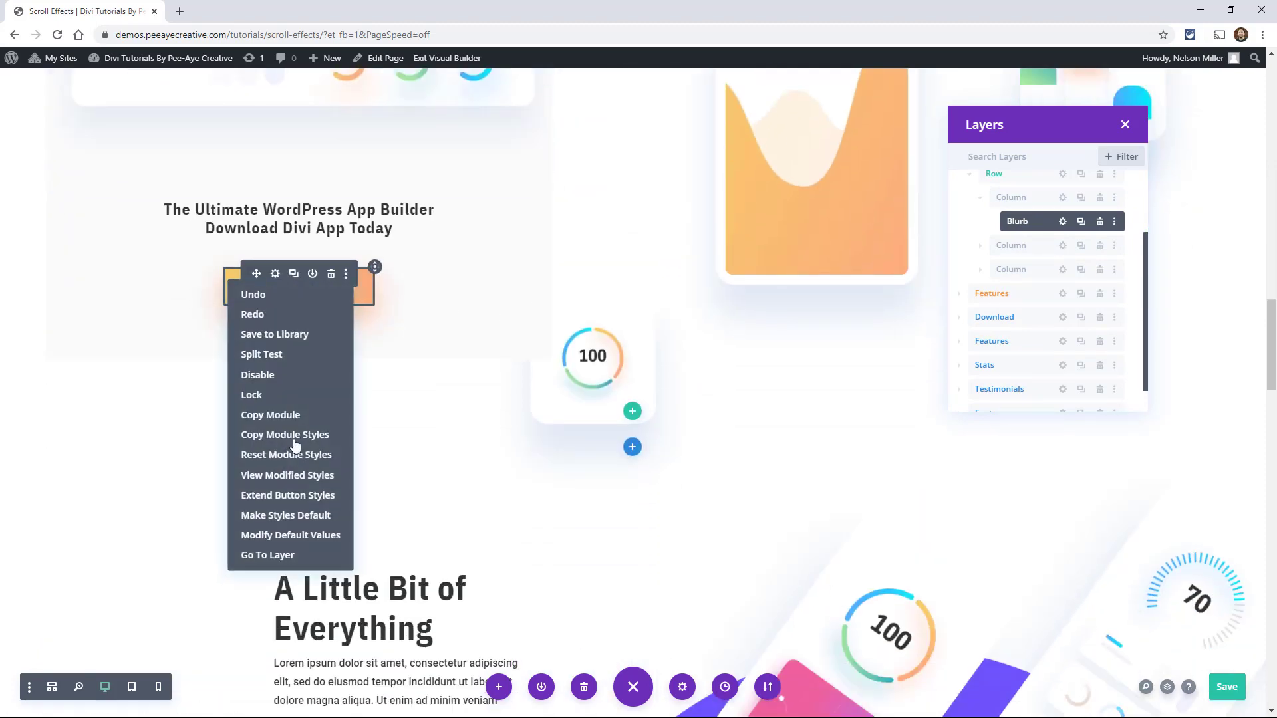
click(266, 556)
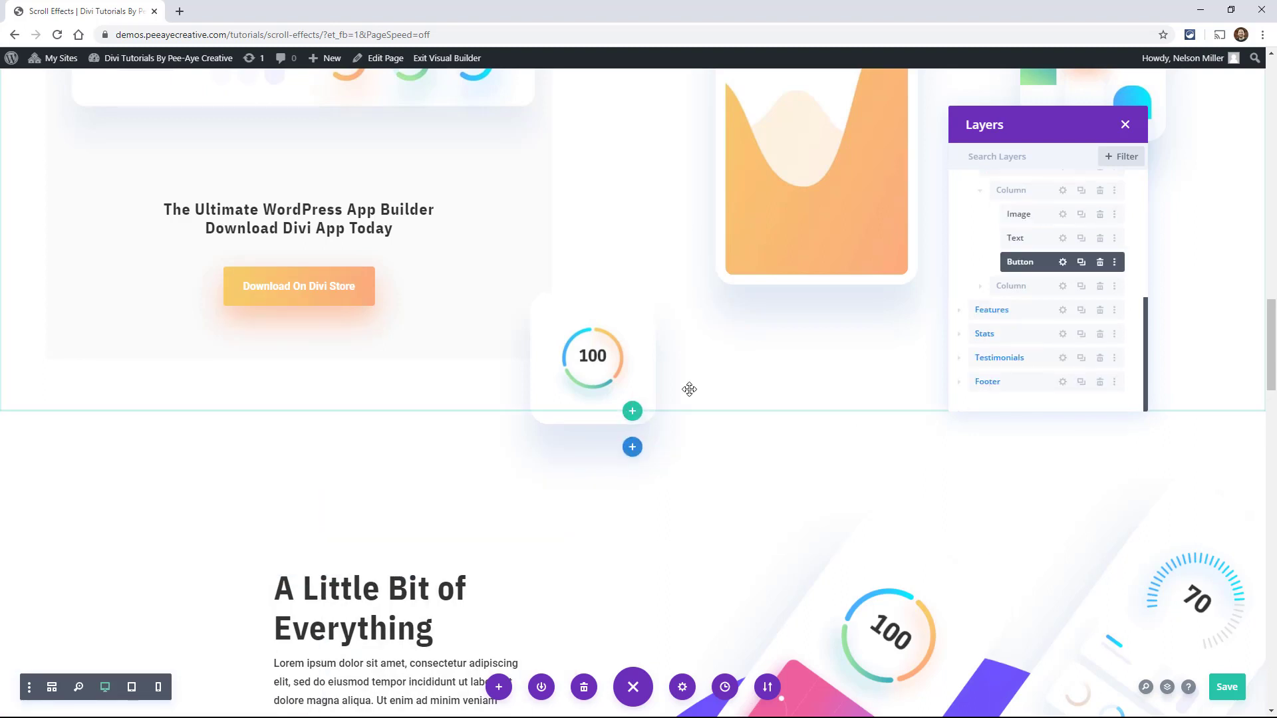
- Collapse the tree to sections and drag the Footer layer to the top, above Header
drag(993, 315, 1028, 317)
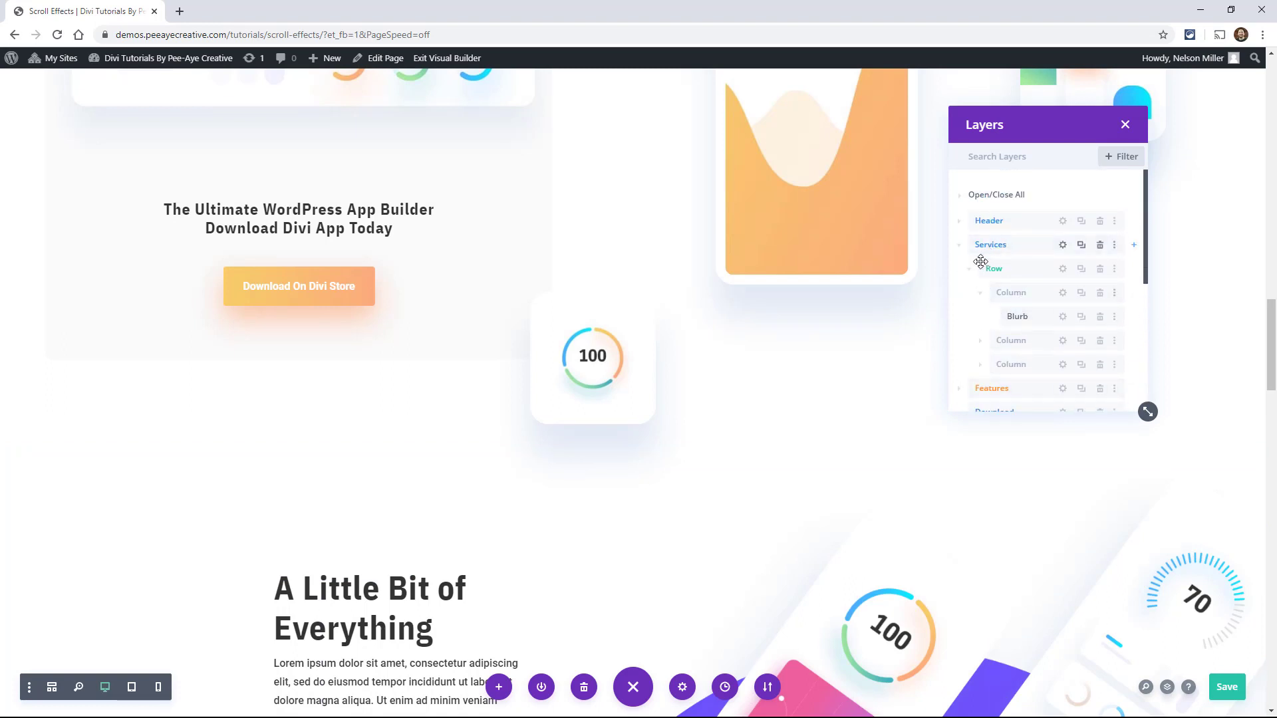
click(983, 200)
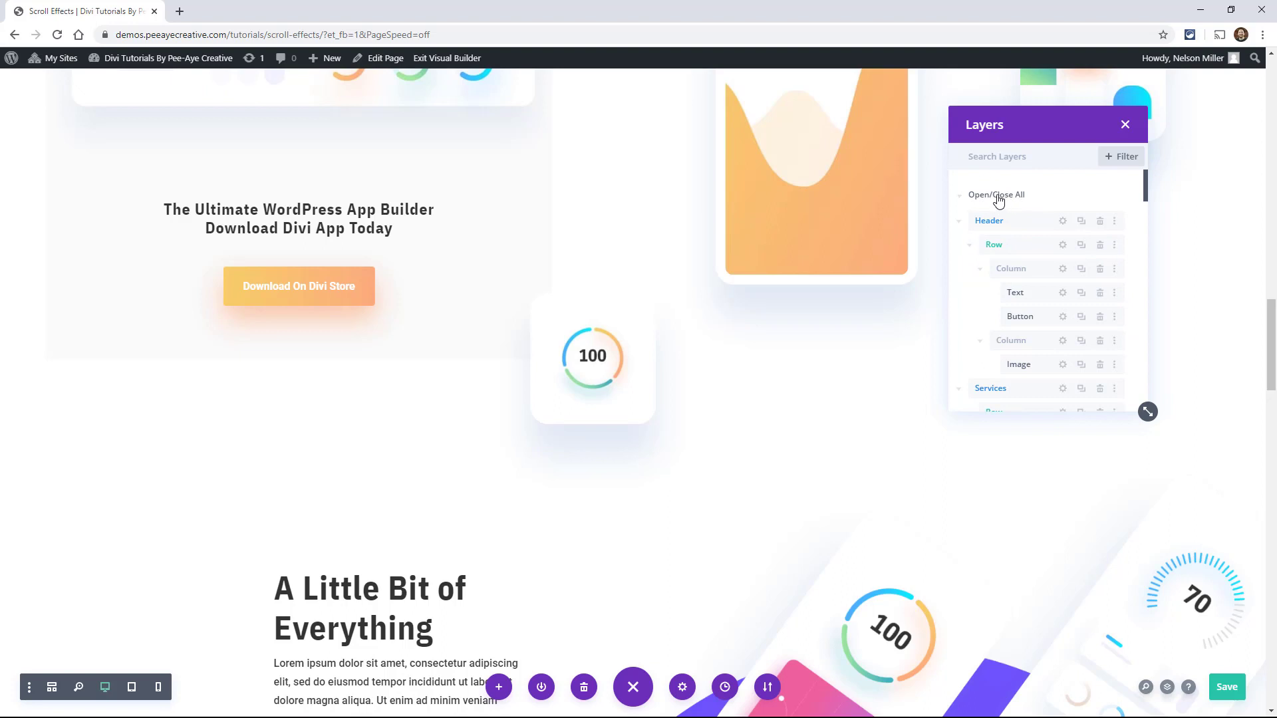
click(990, 198)
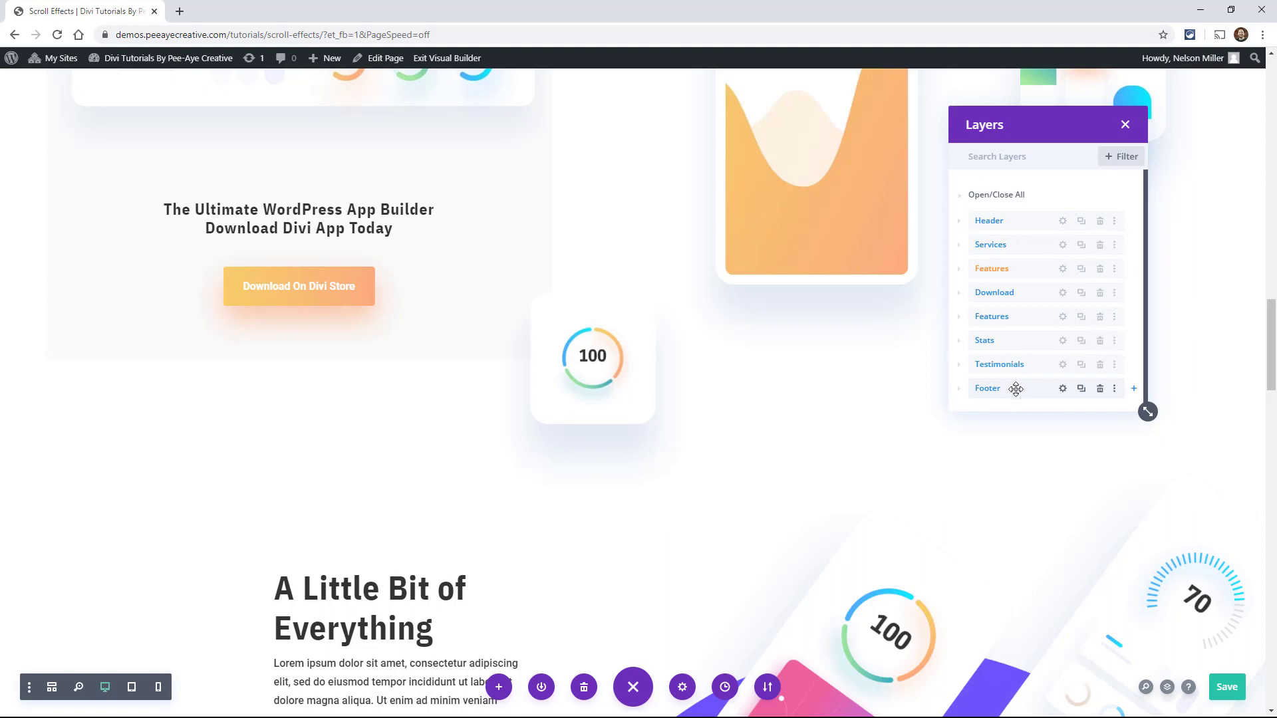
drag(1015, 389, 1006, 217)
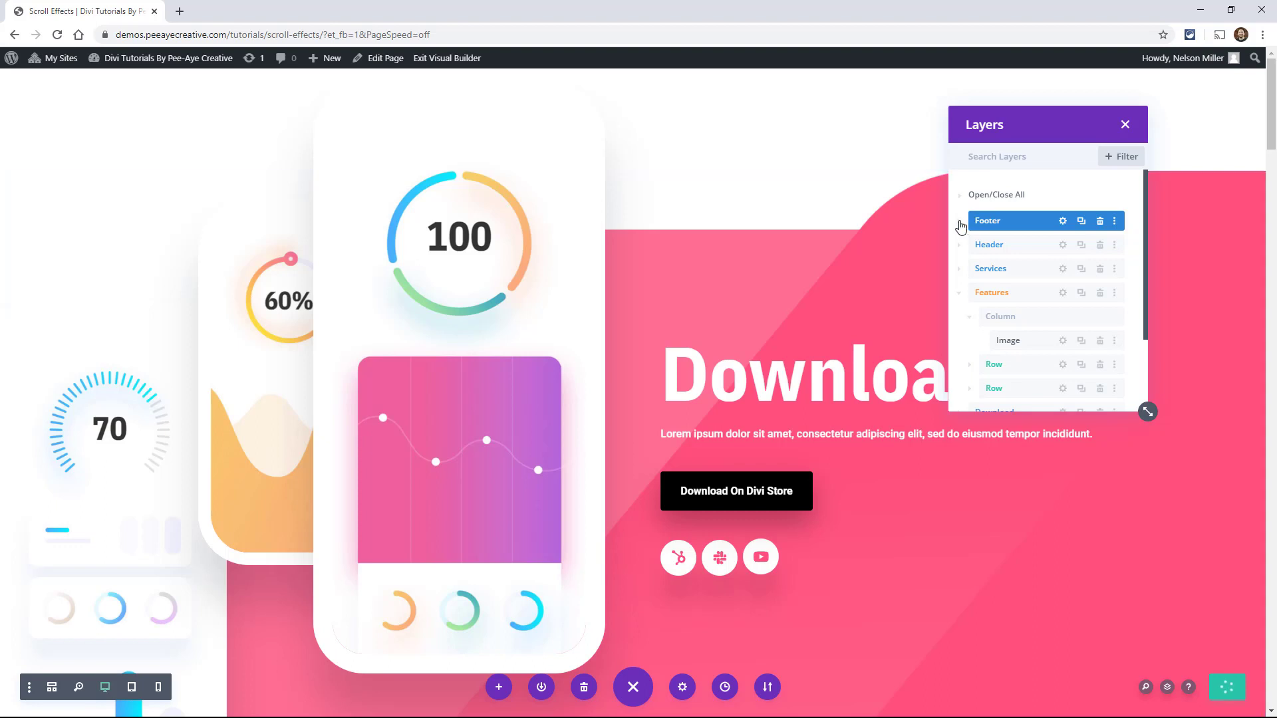
- Expand Footer and its Row to show two Columns, try dragging the first Column, and scroll the list
click(997, 220)
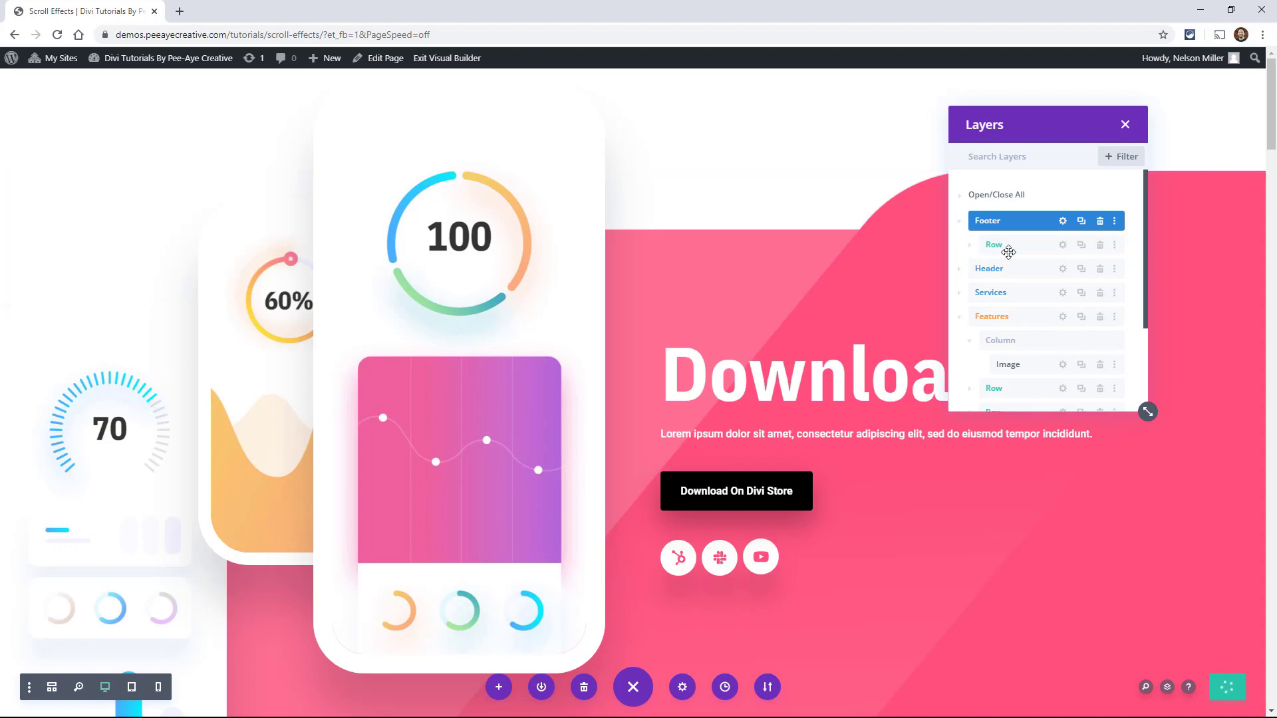
click(970, 249)
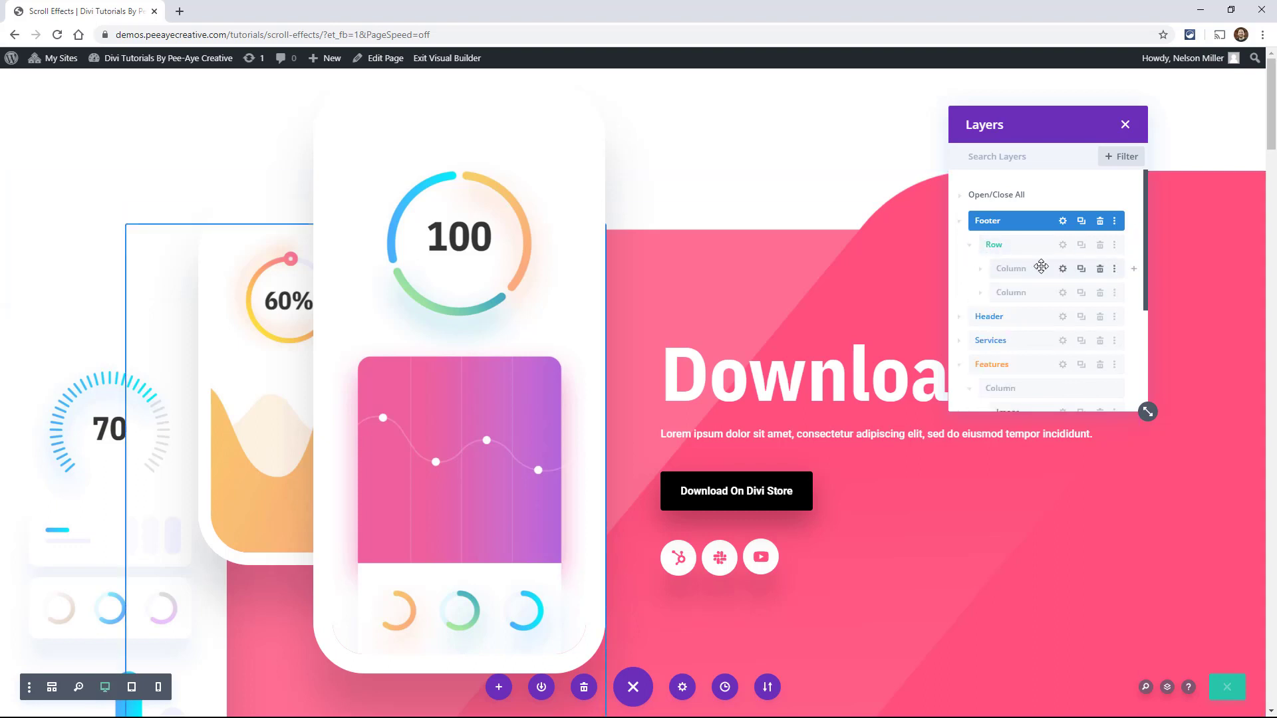
mouse_move(1013, 270)
mouse_down()
mouse_move(1037, 252)
mouse_move(1024, 269)
mouse_up()
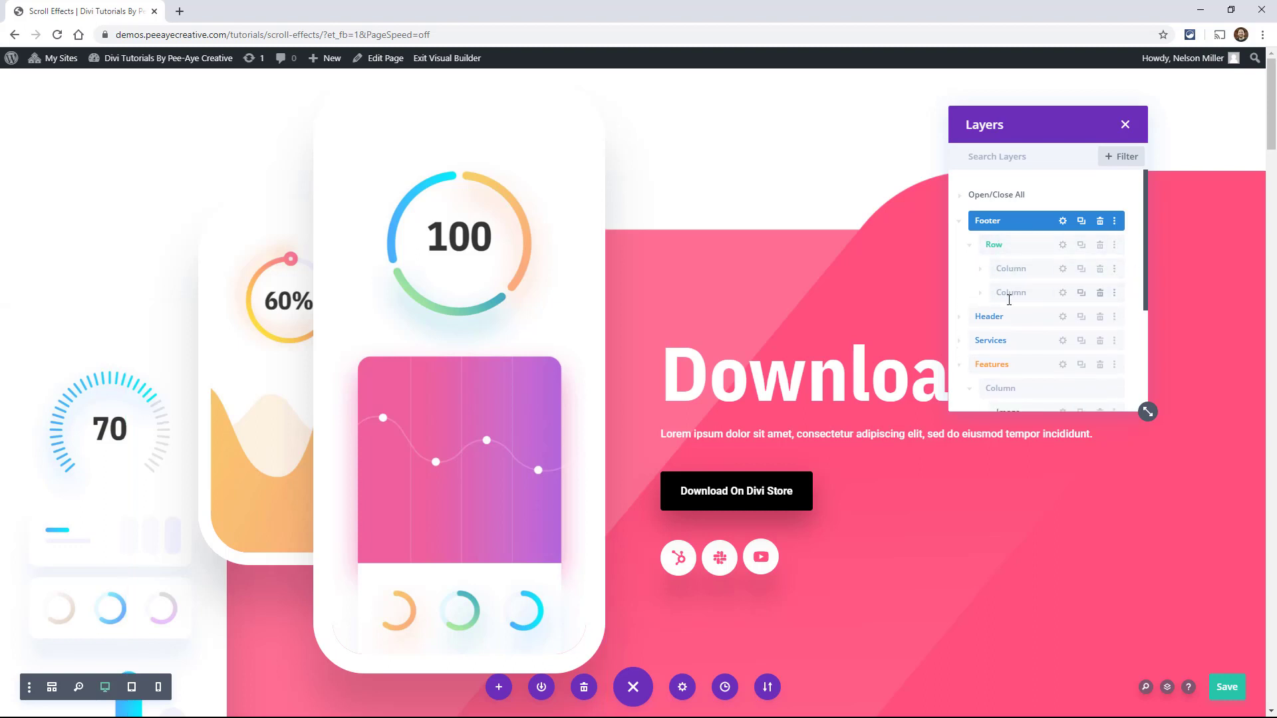
scroll(1003, 316, down, 2)
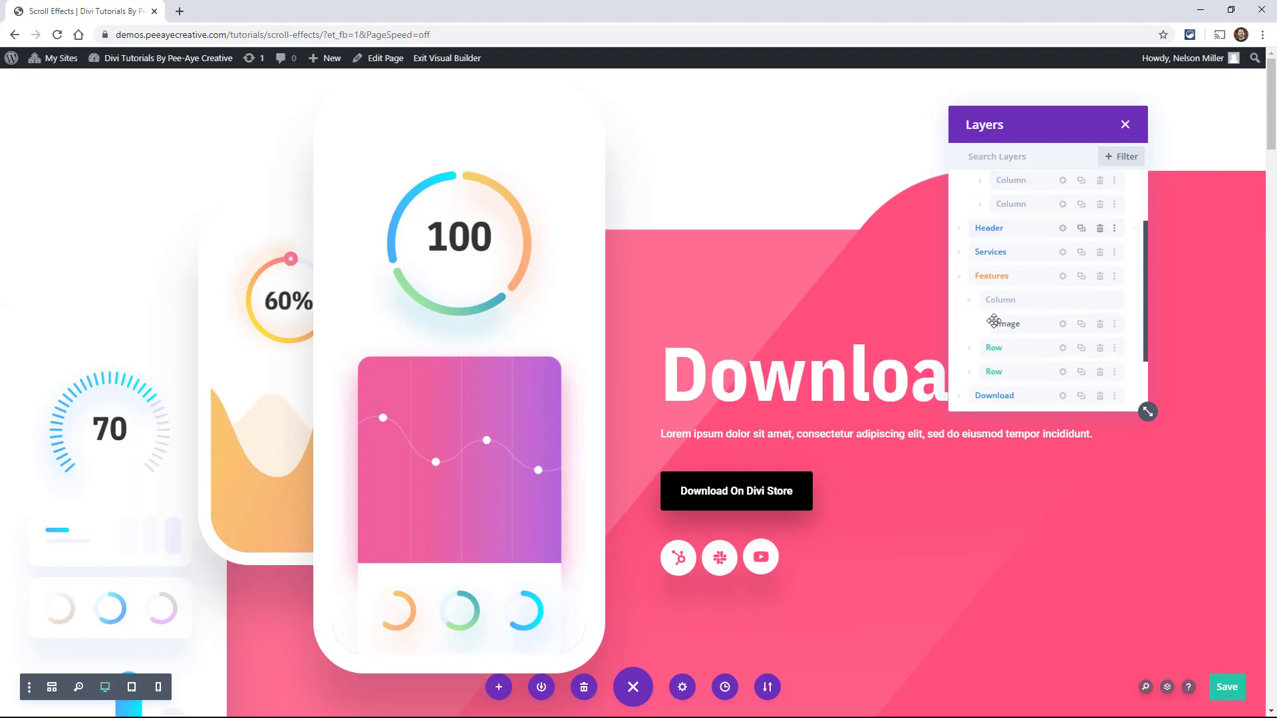
scroll(1002, 329, up, 2)
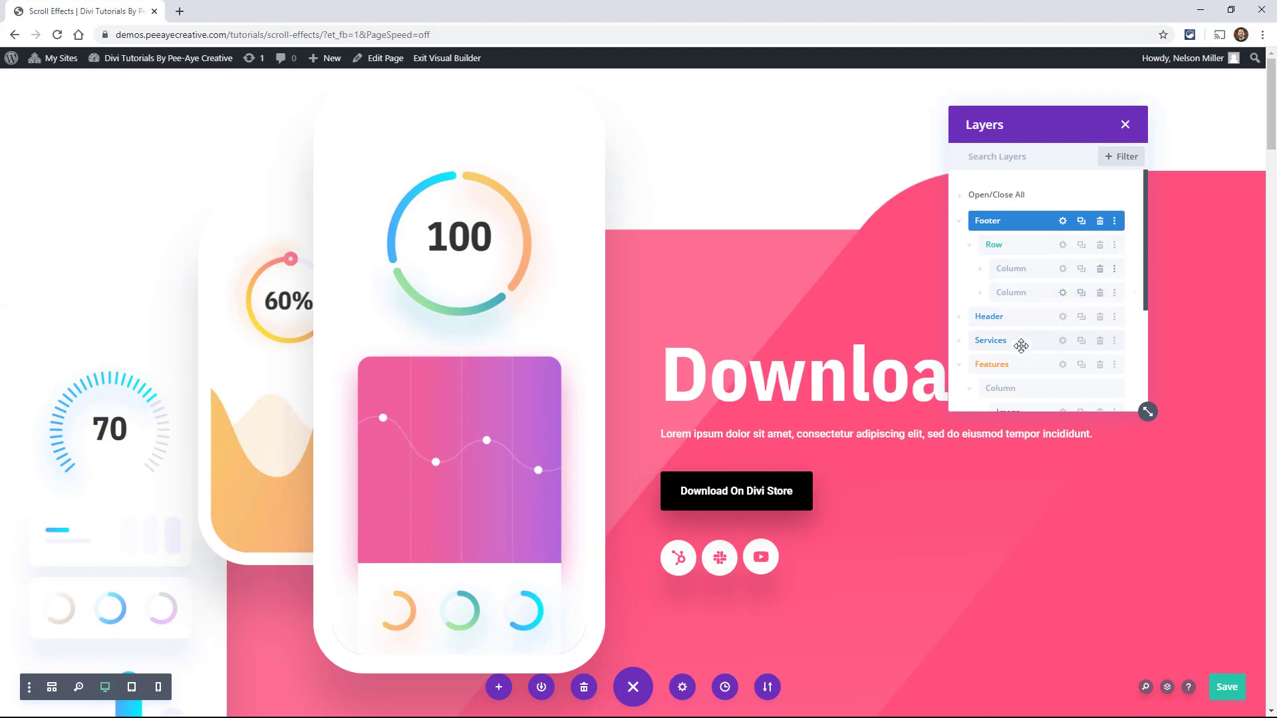
scroll(1021, 346, down, 3)
scroll(1022, 349, up, 3)
scroll(1034, 307, down, 3)
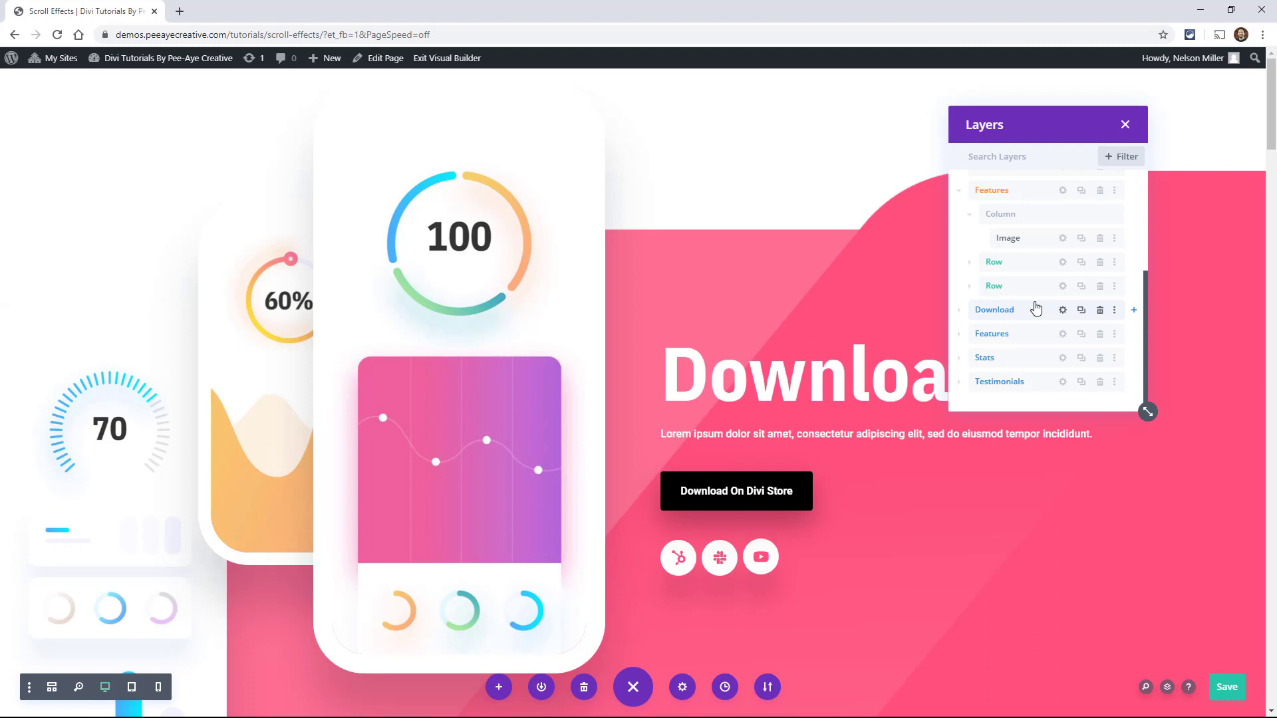
mouse_move(1035, 308)
mouse_down()
mouse_move(1010, 375)
mouse_move(994, 296)
mouse_move(1016, 317)
mouse_up()
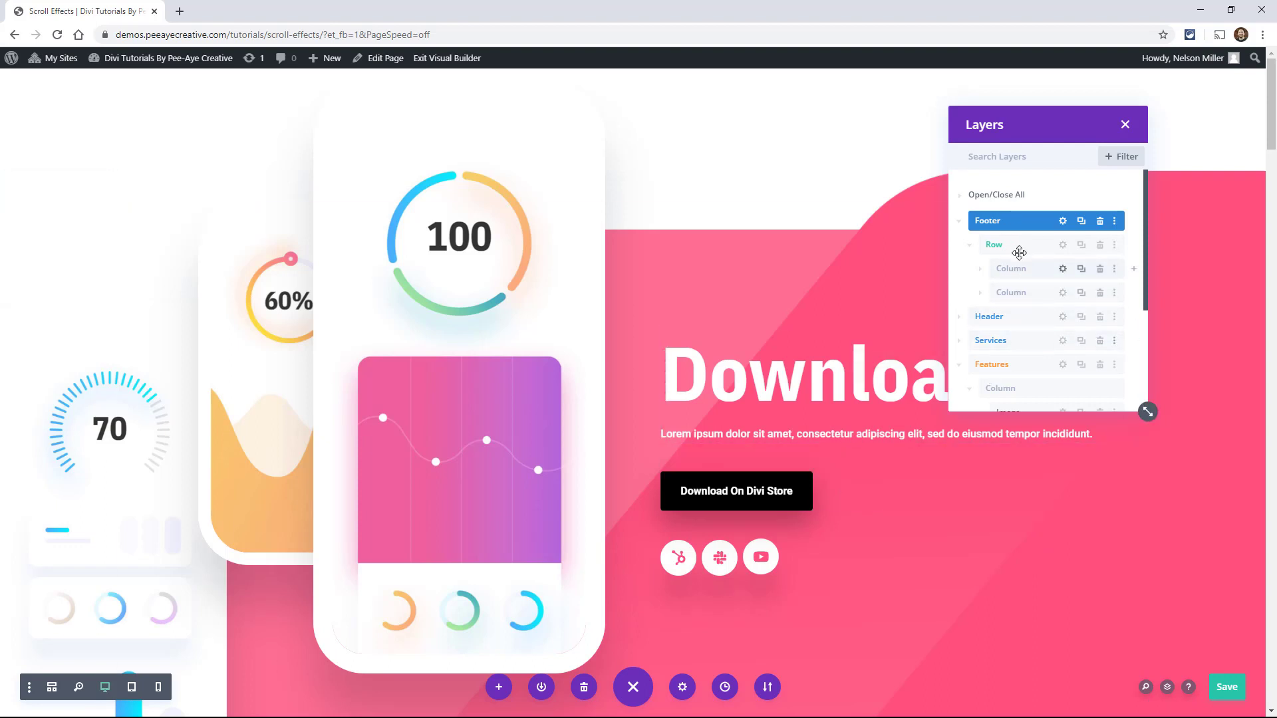
- Inspect the right-click option menus of the Header section and the footer Row
right_click(1024, 316)
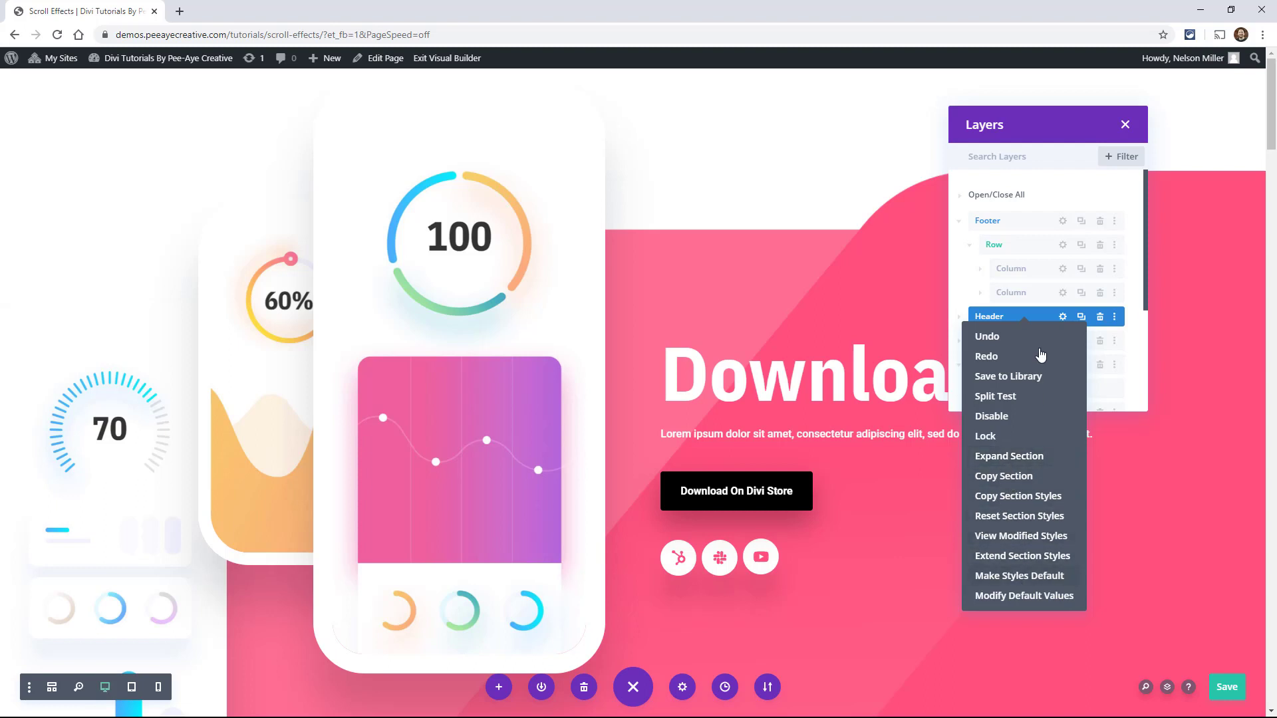
click(1015, 244)
click(1015, 244)
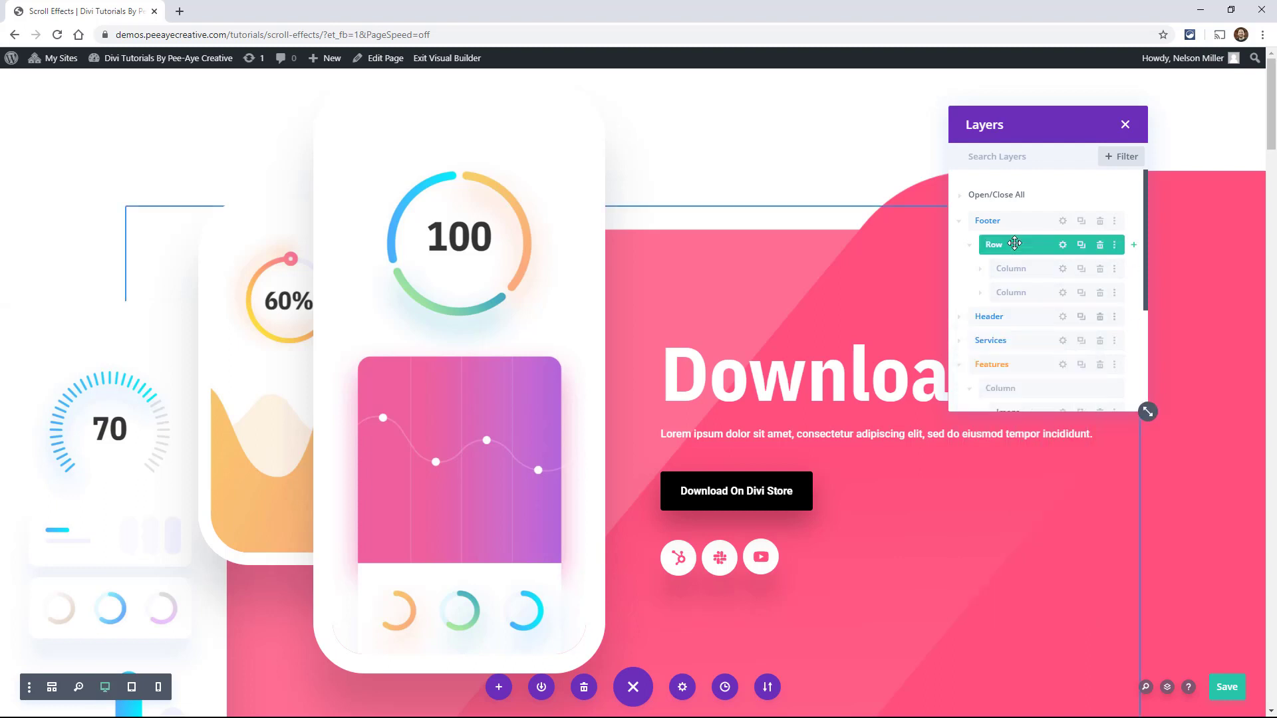
right_click(1014, 244)
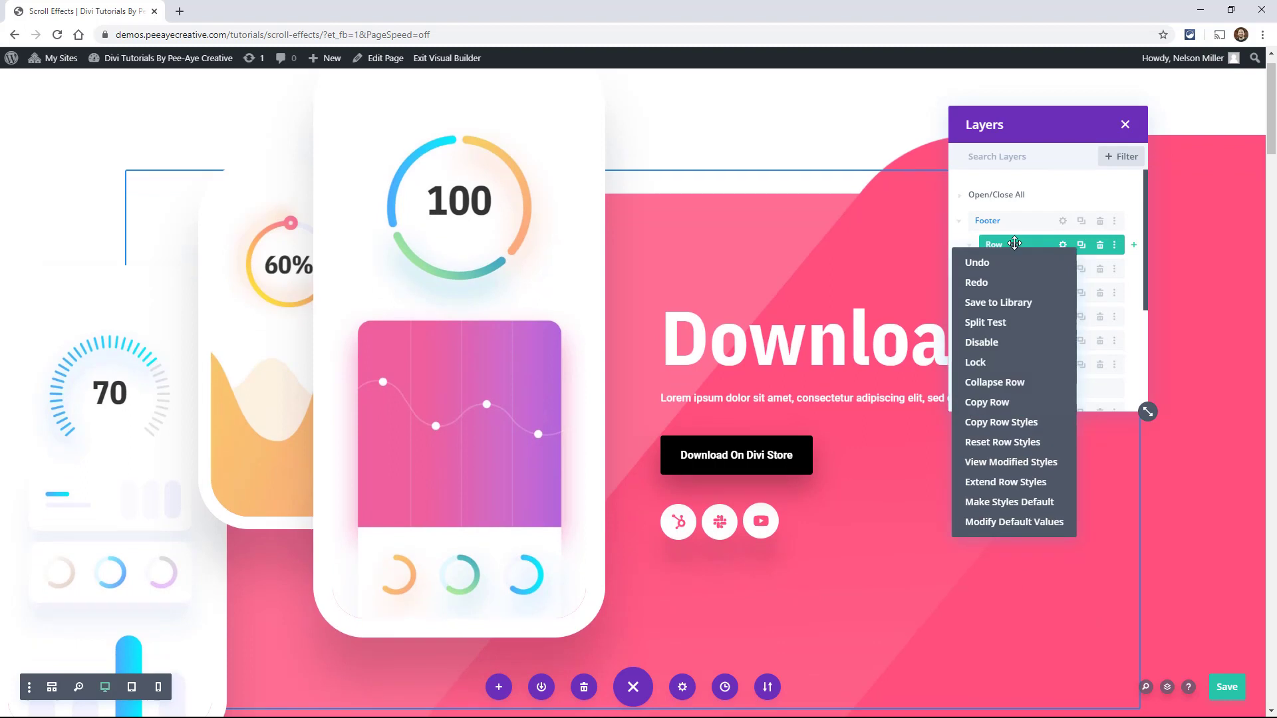
click(997, 196)
- Expand then collapse all layers, and jump the page to the Header section
click(997, 197)
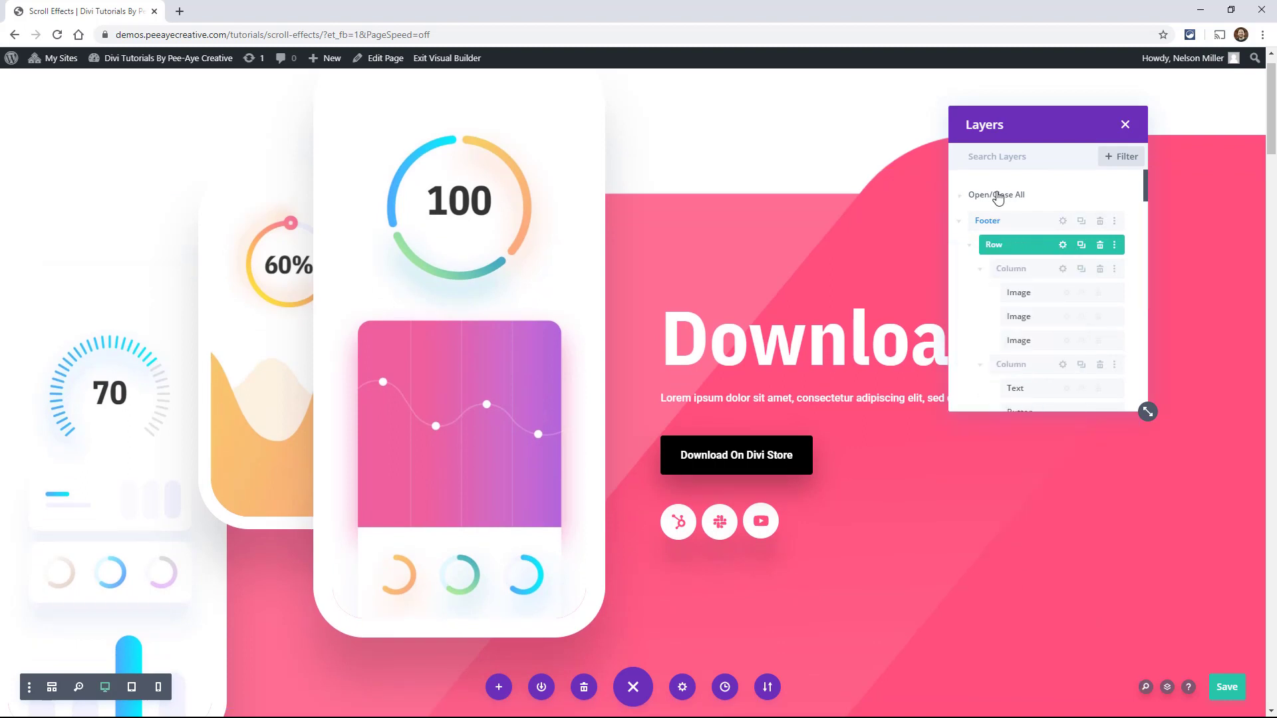
click(997, 195)
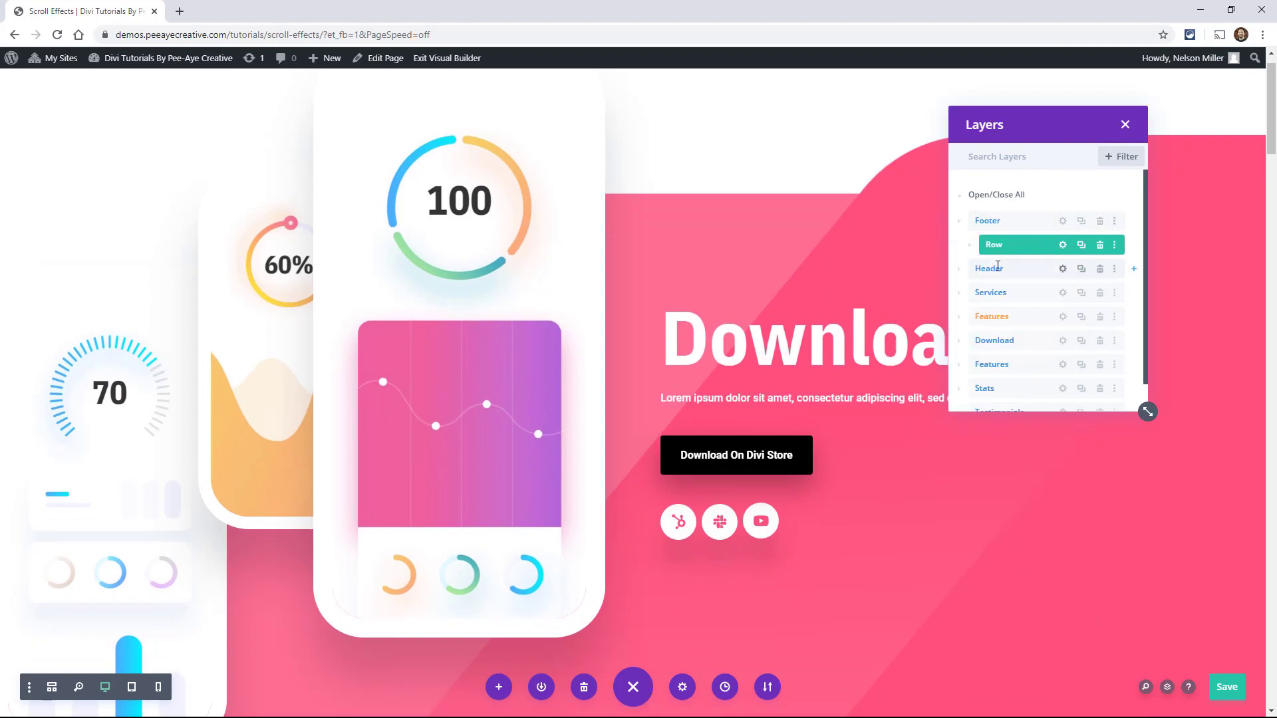
right_click(1024, 268)
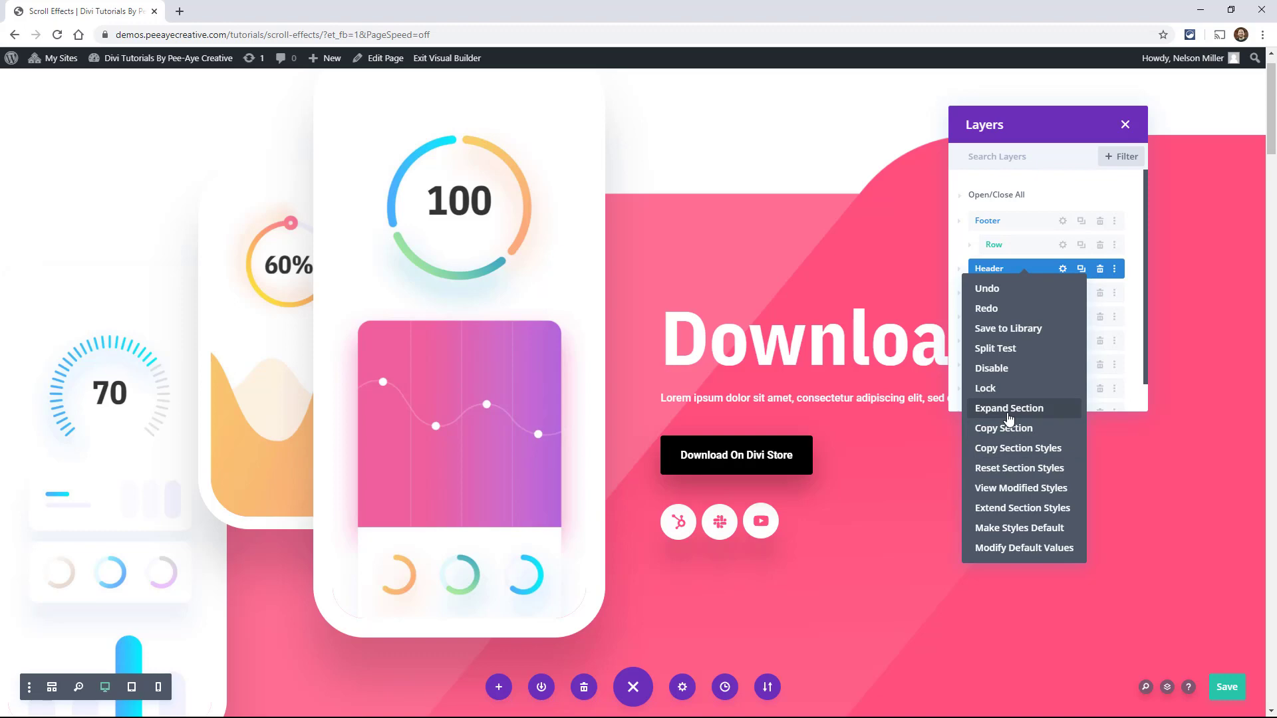
click(1036, 261)
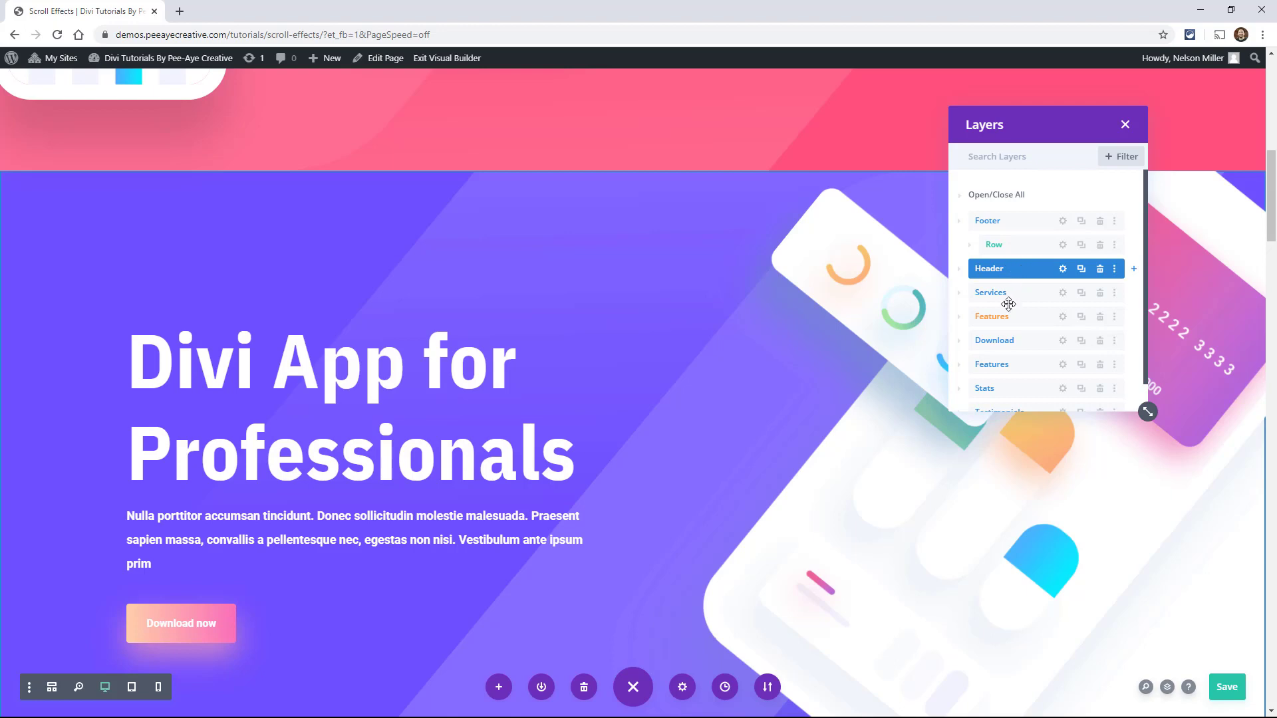
- Go to the Download layer, expand Features into its Column and two Rows, and scroll to the 10K Downloads stats
click(1008, 341)
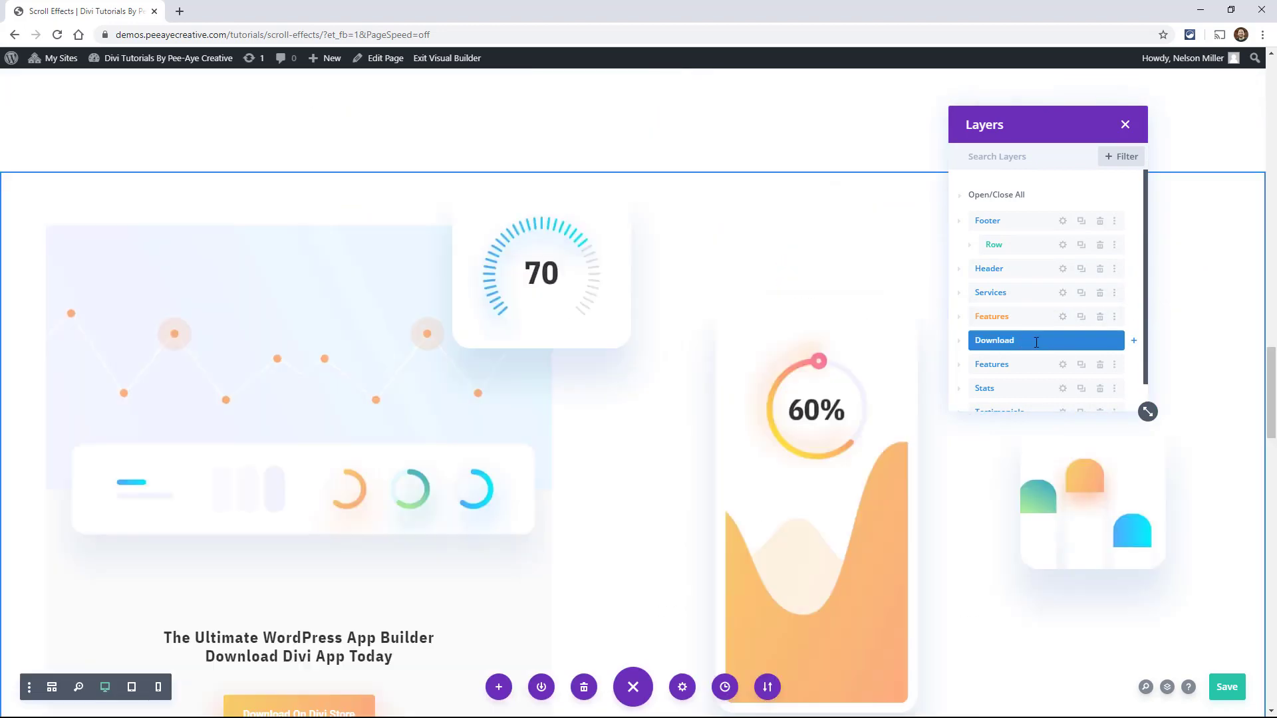
click(960, 318)
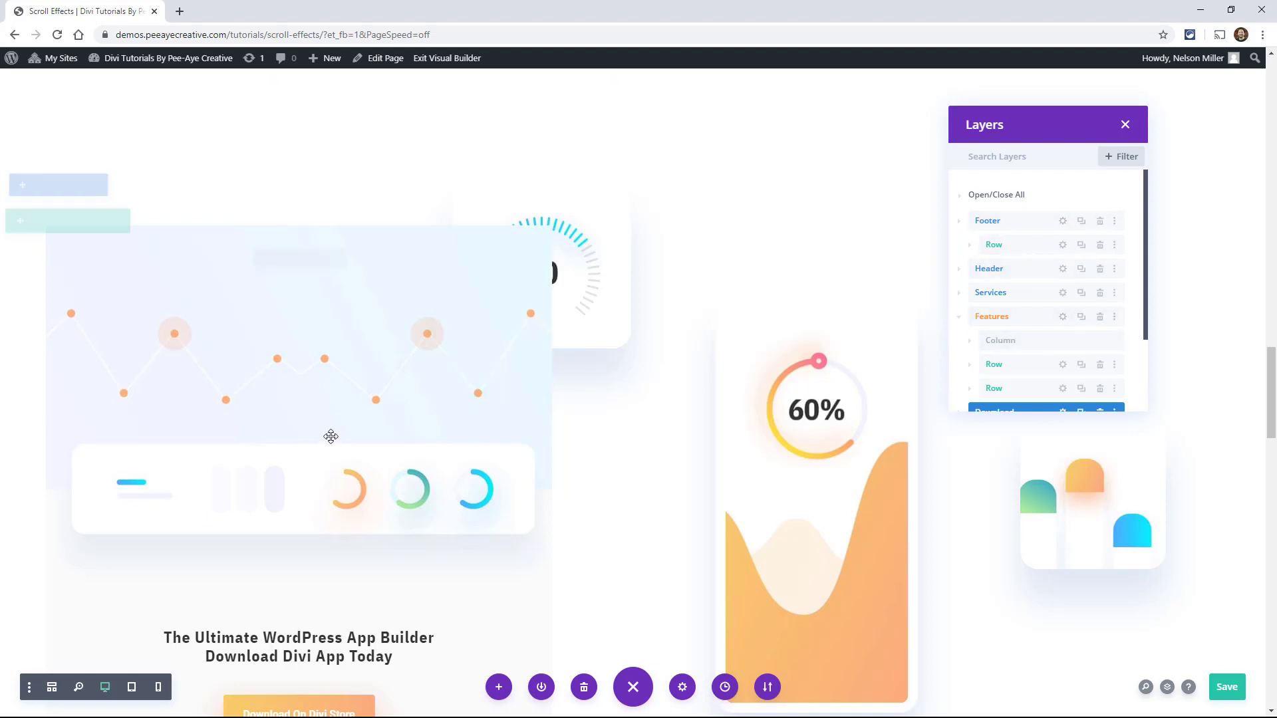
scroll(330, 433, down, 8)
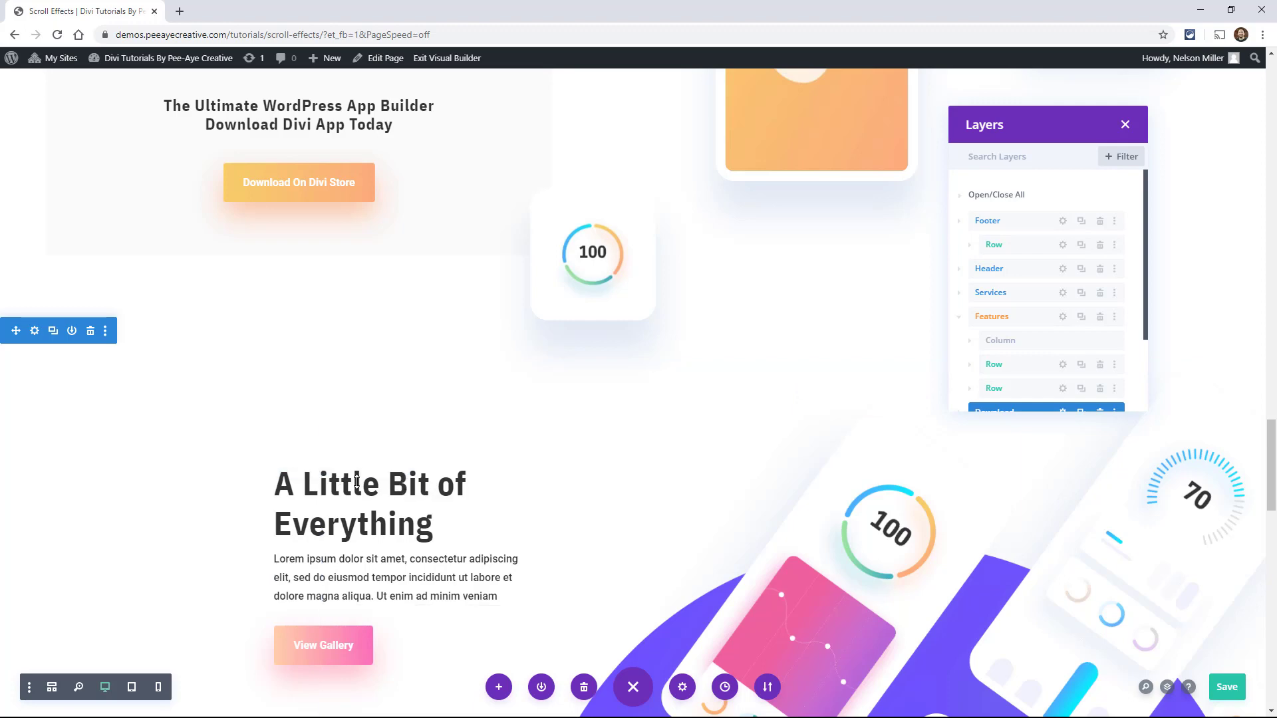
scroll(347, 495, down, 3)
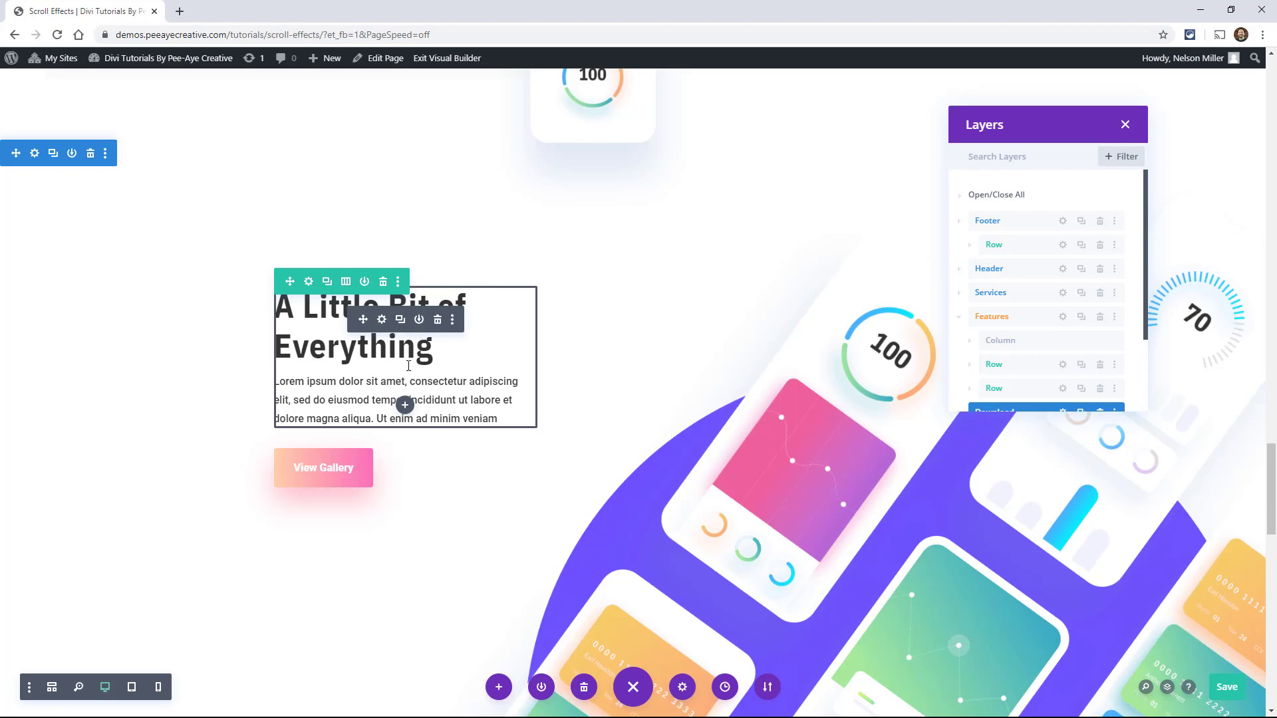
scroll(409, 366, down, 15)
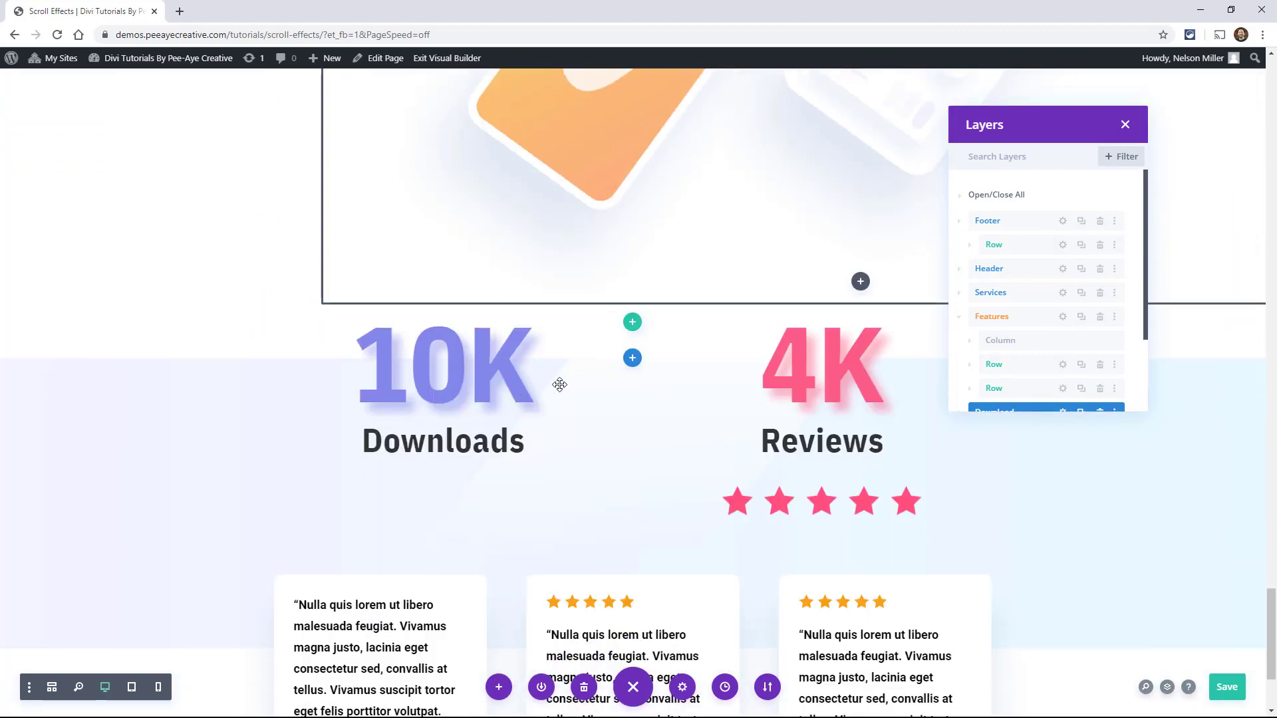
scroll(608, 412, down, 3)
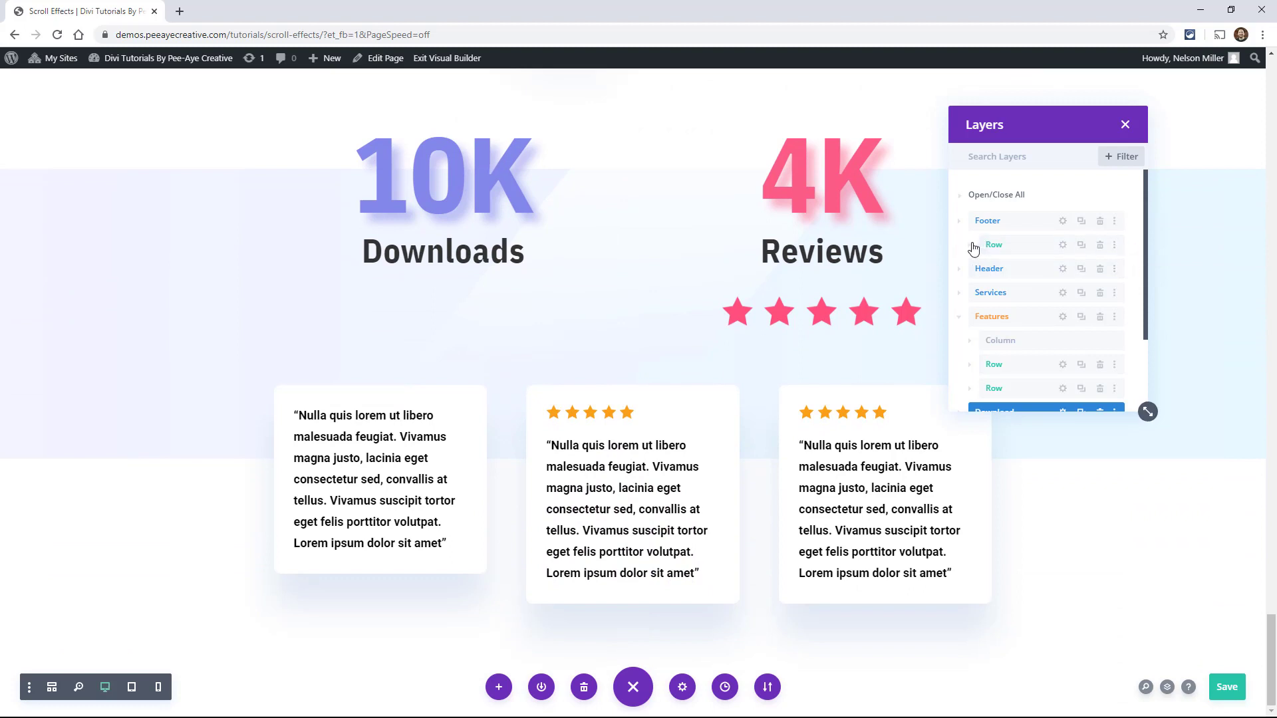
- Expand the footer Row and first Column to its three Image modules, then view and close the first image's settings
click(971, 246)
click(980, 269)
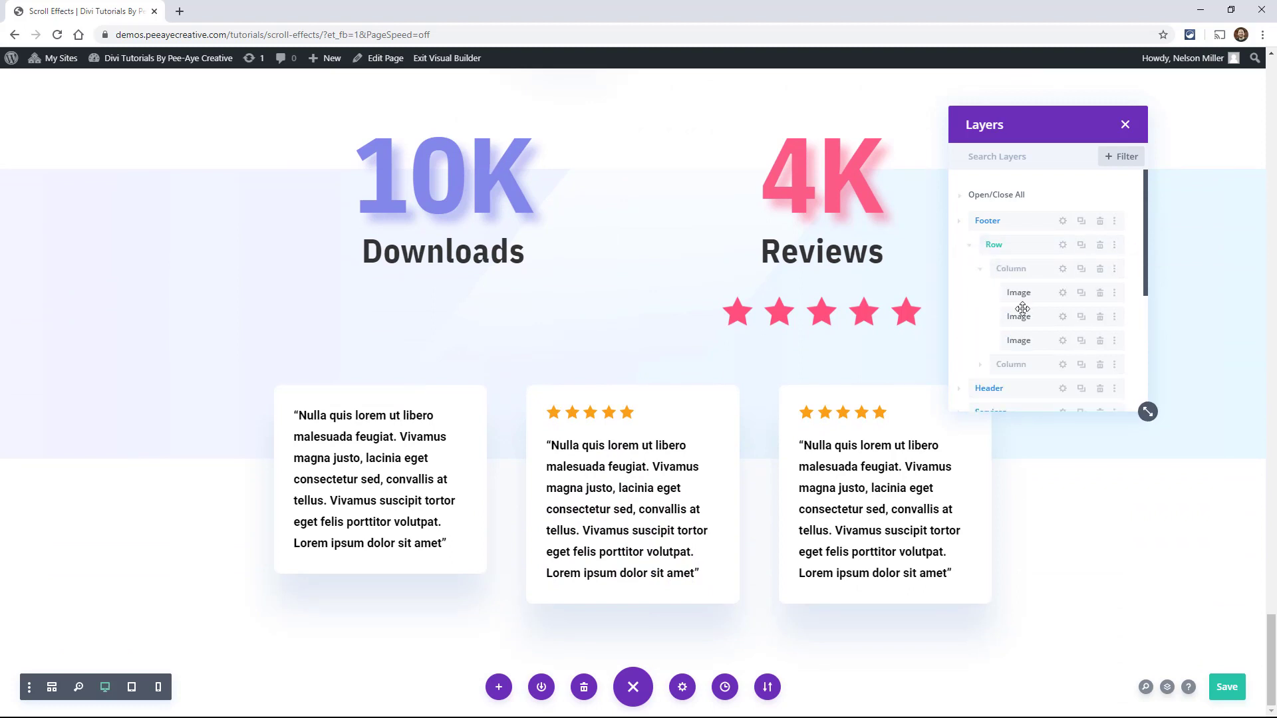
click(1062, 294)
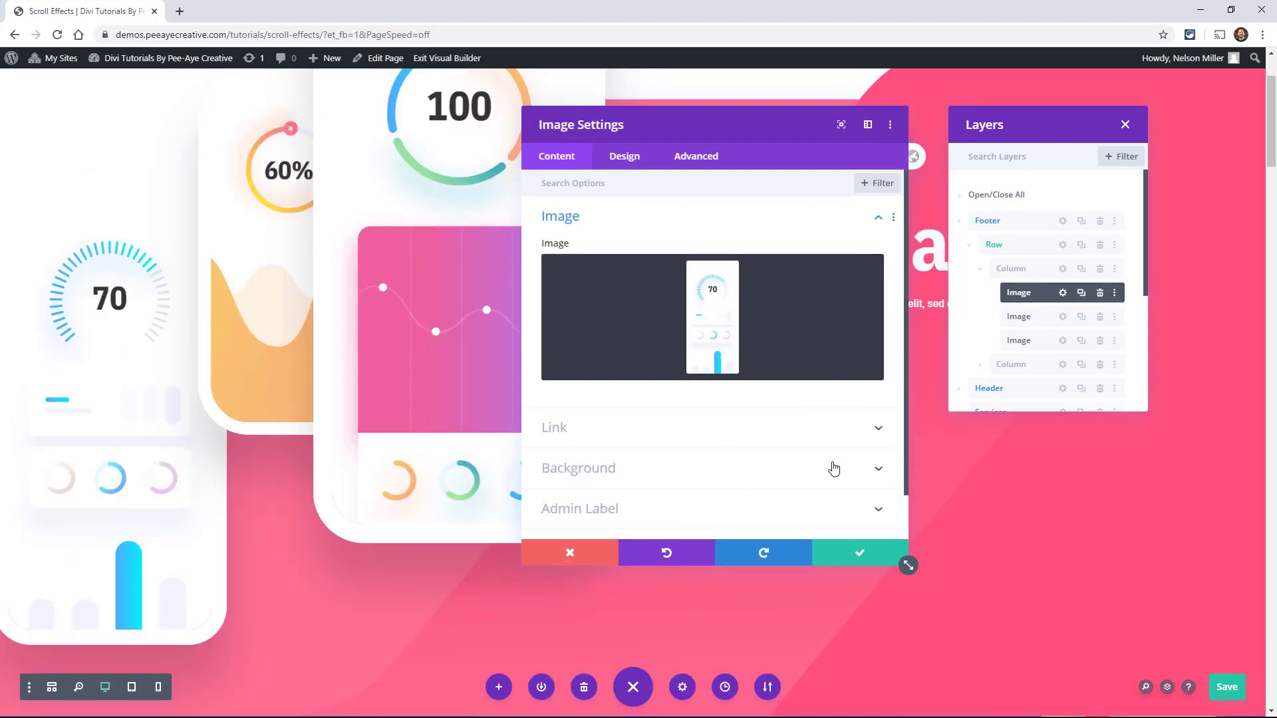
key(Escape)
scroll(832, 462, down, 15)
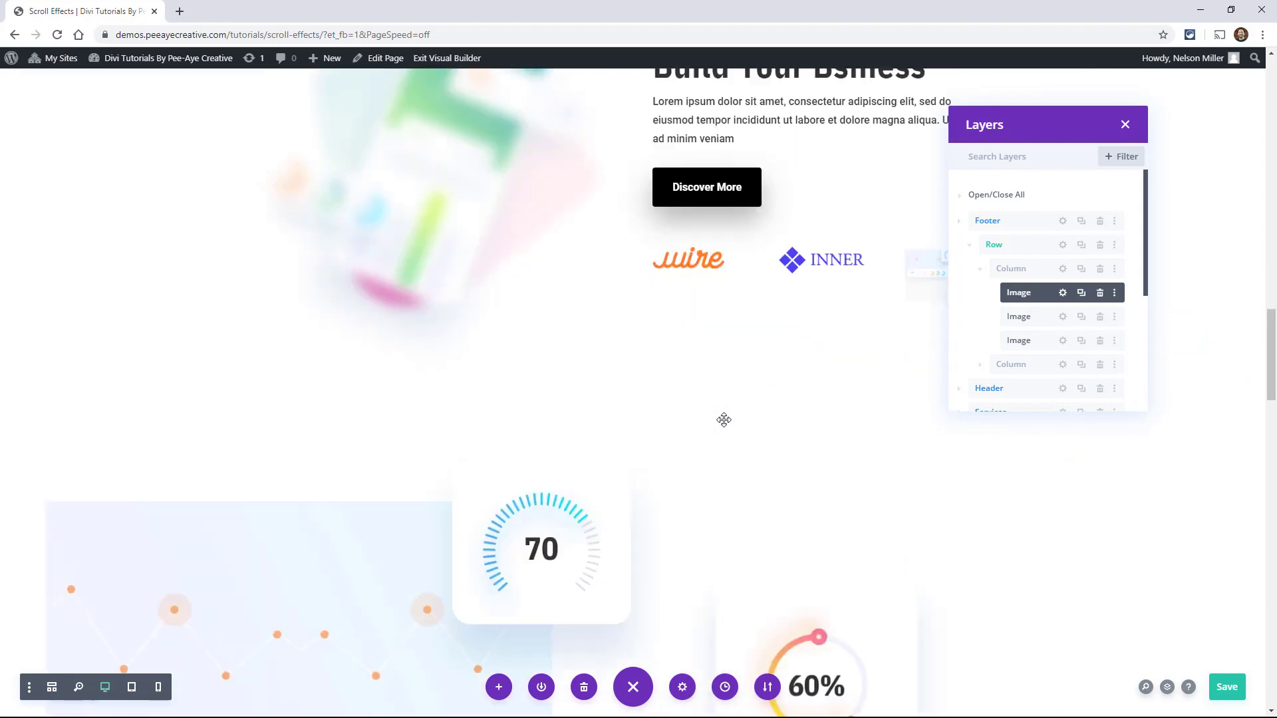
scroll(724, 420, down, 10)
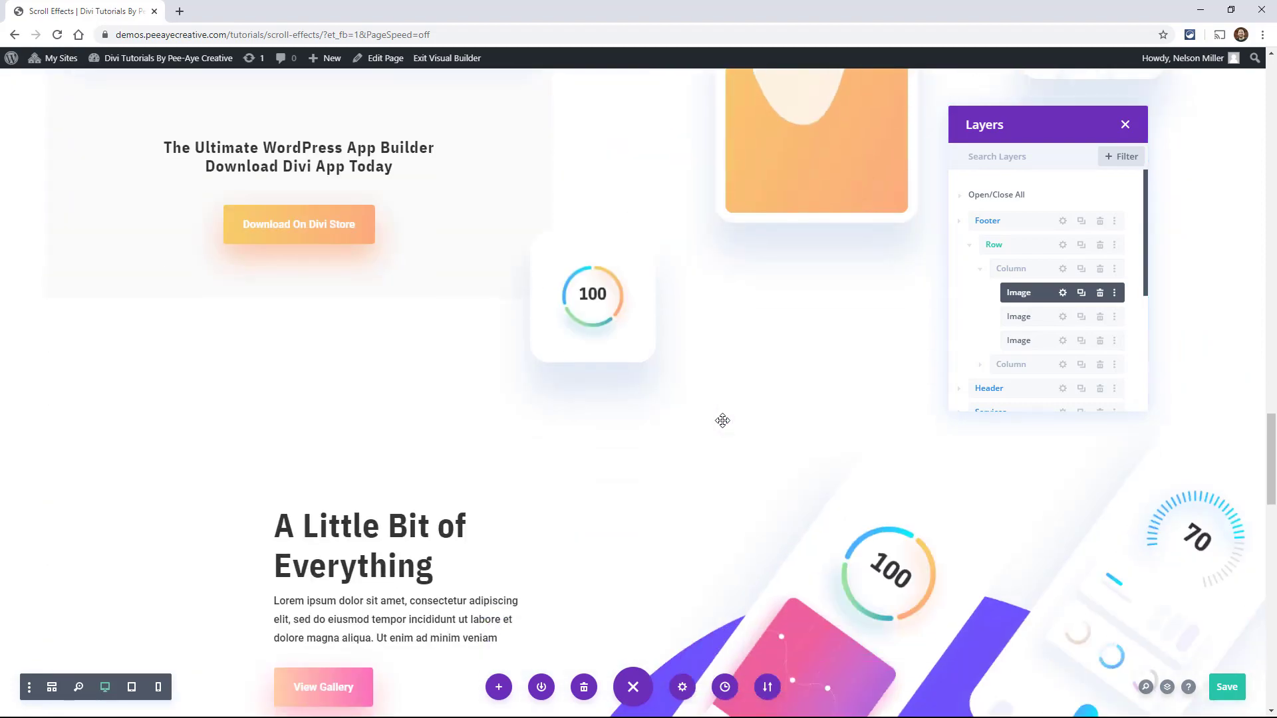